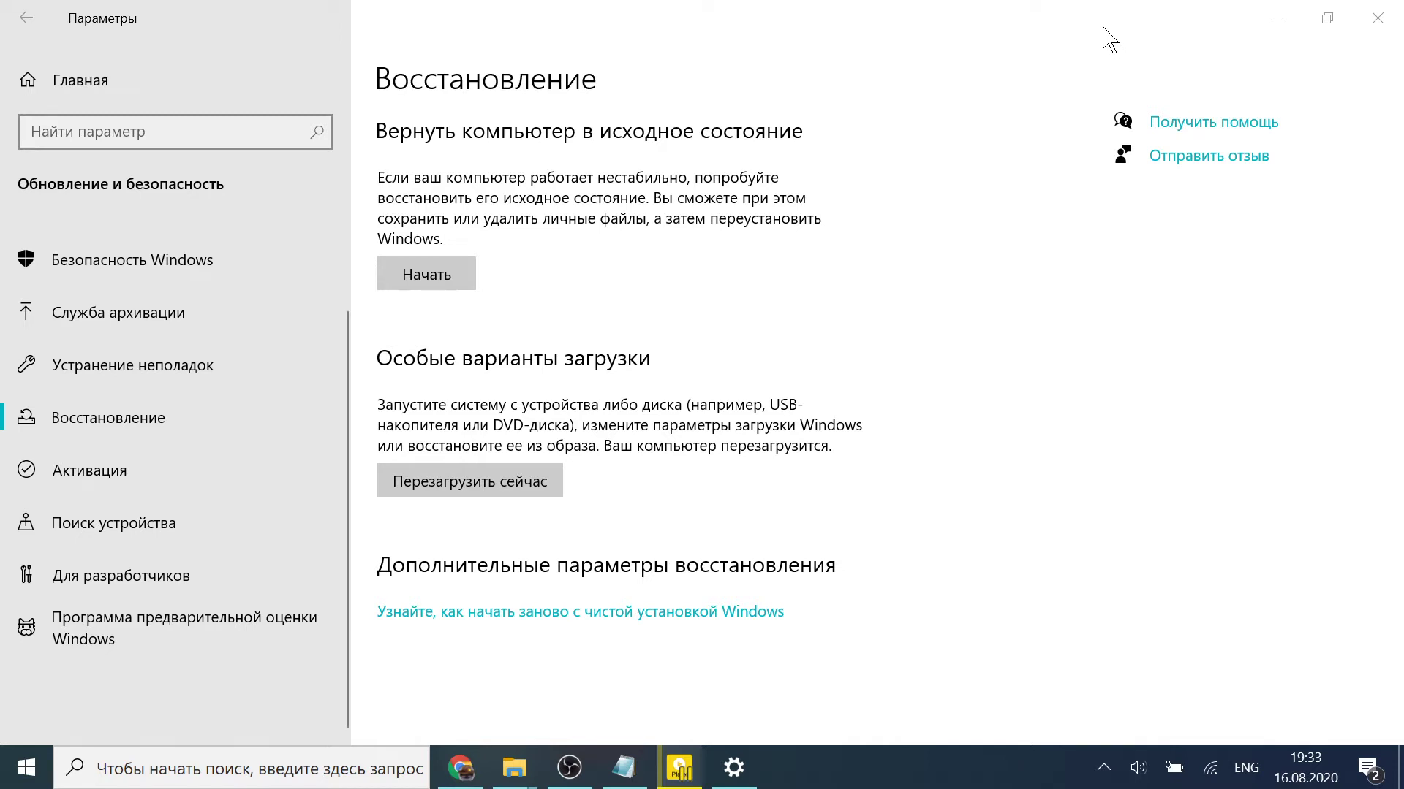
- Minimize Settings and find cmd to open Command Prompt as administrator in a smaller, non-maximized window
left_click(1277, 17)
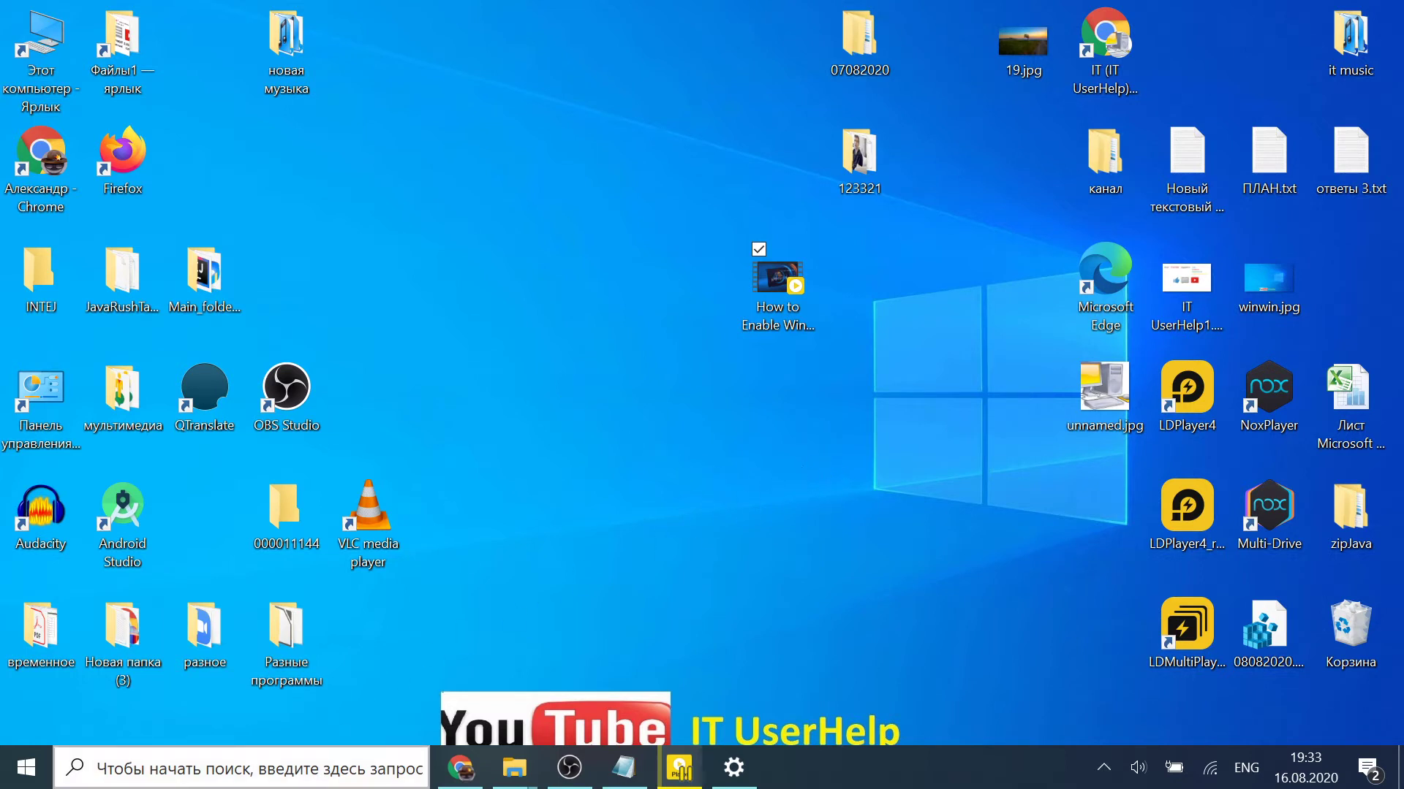
left_click(238, 777)
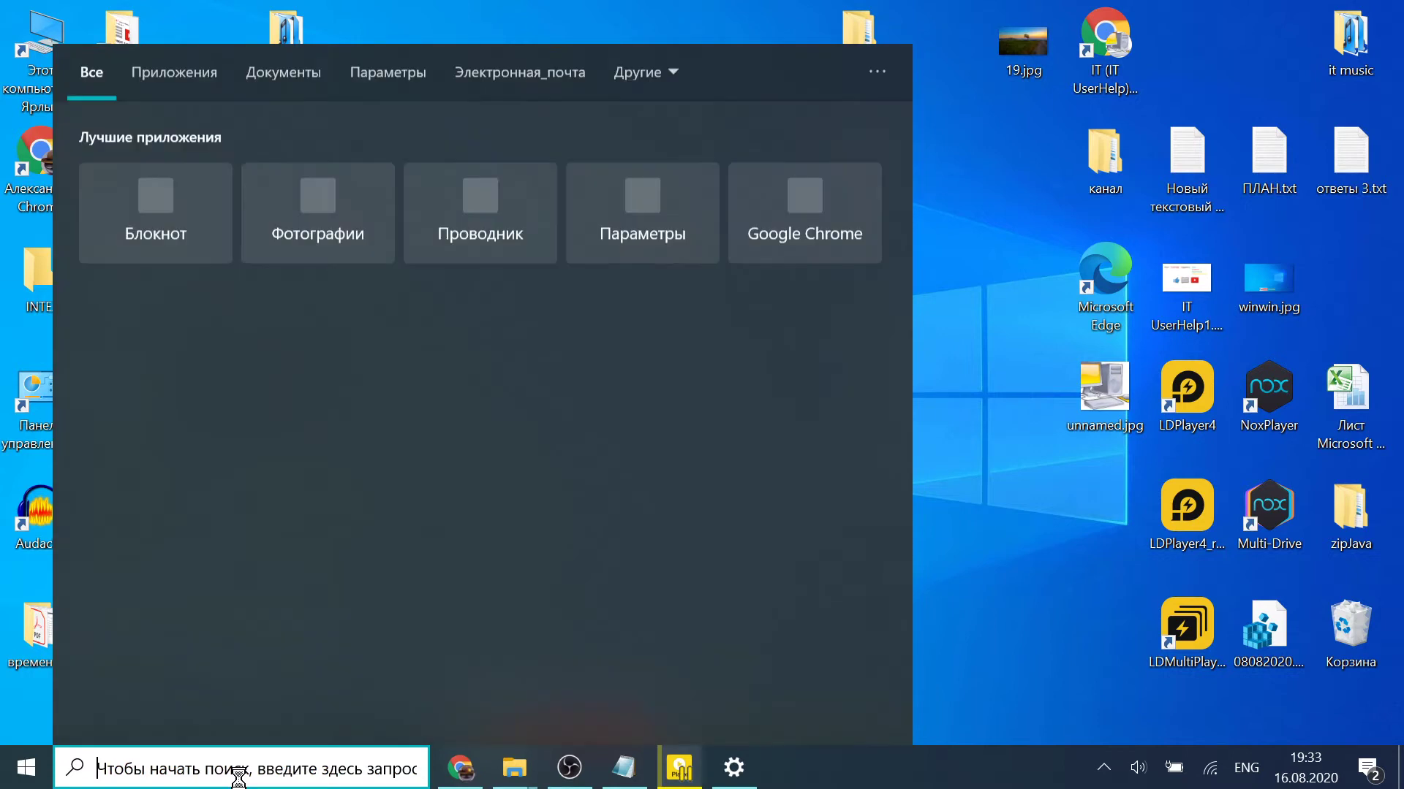
type("cmd")
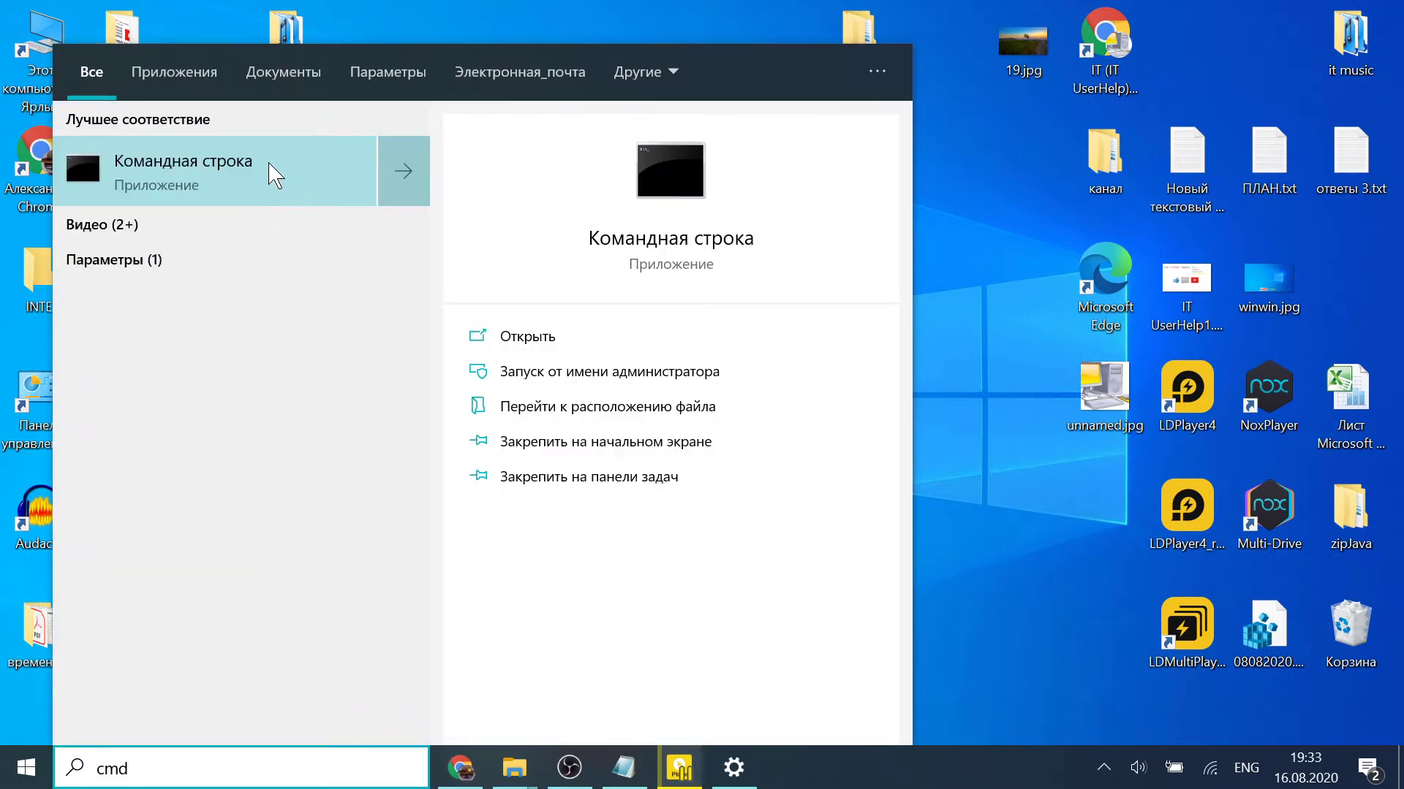
right_click(320, 180)
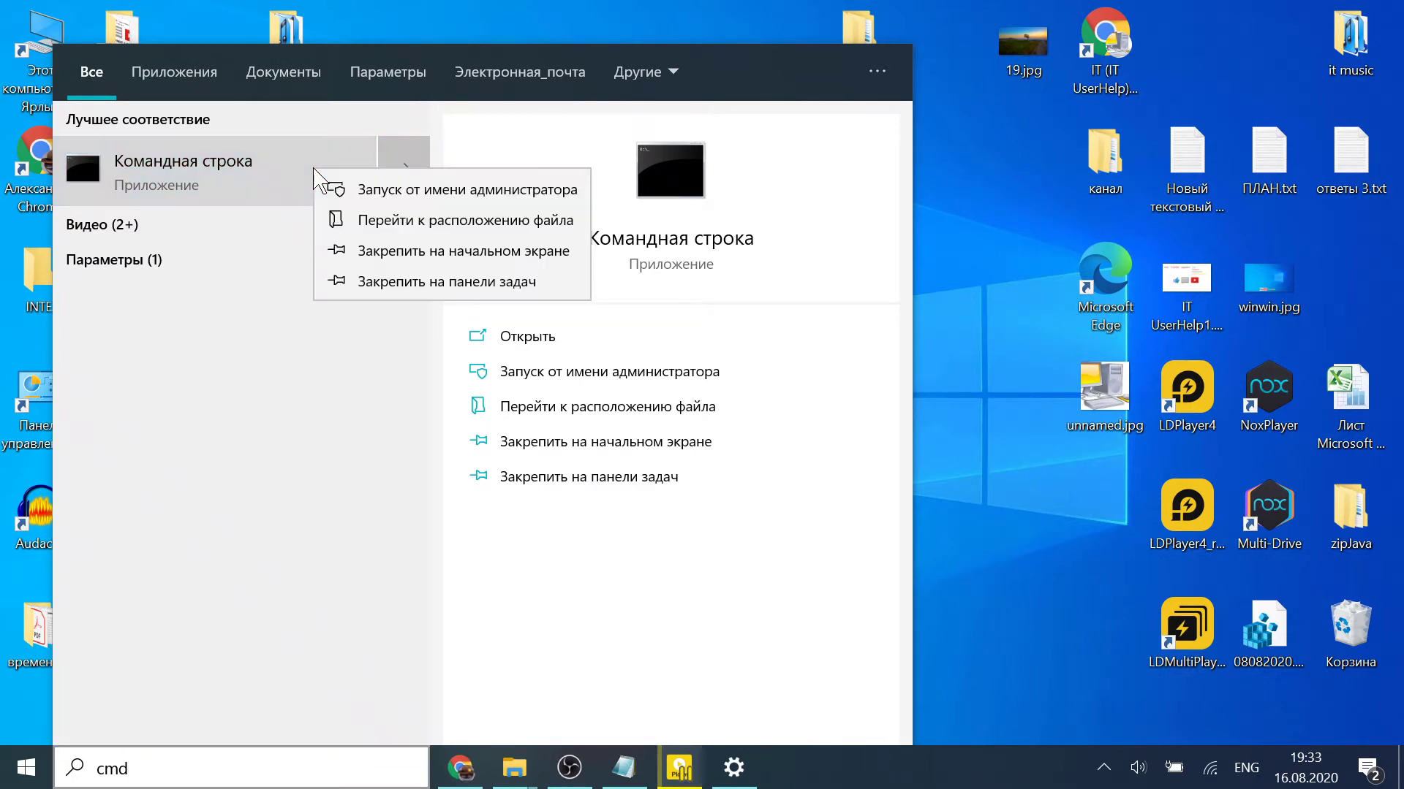
left_click(379, 189)
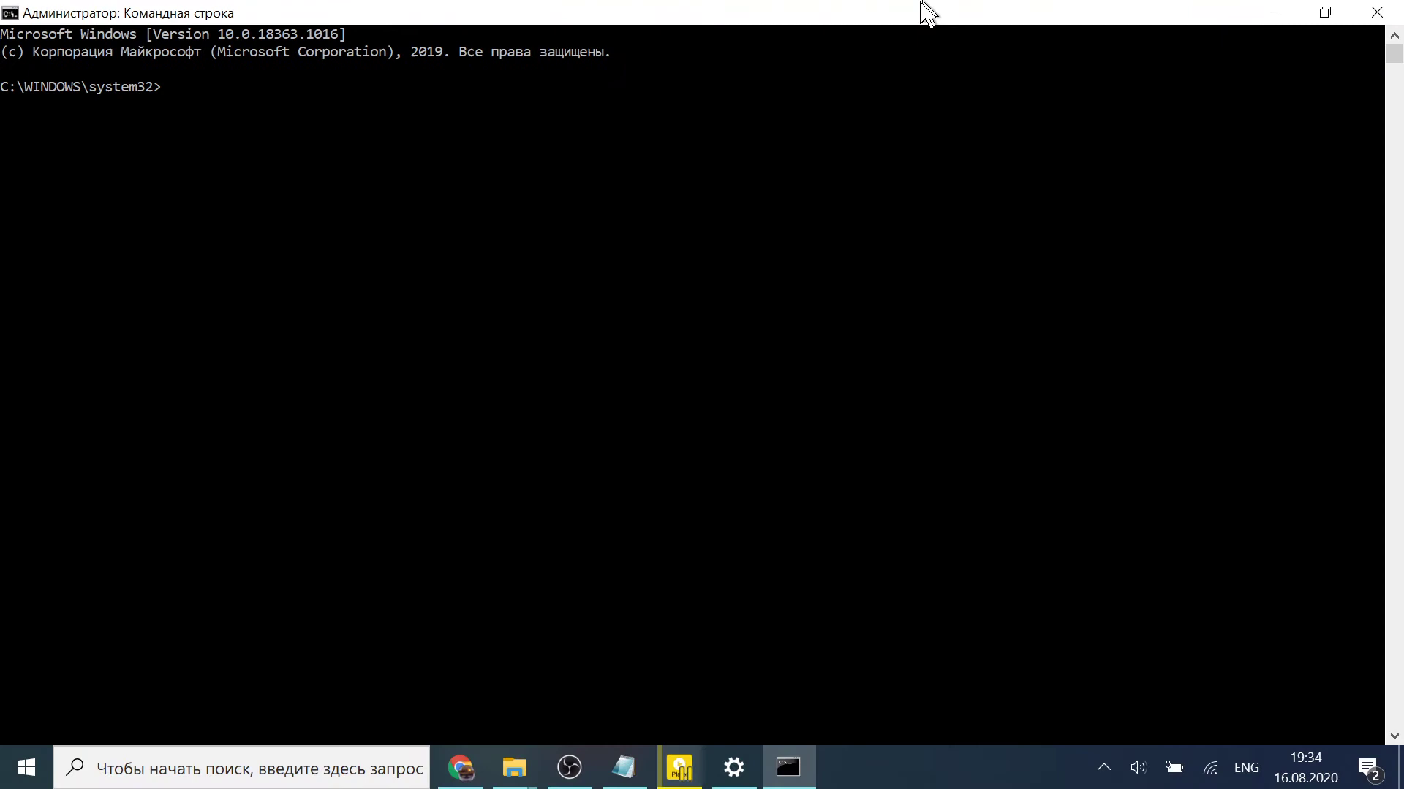
left_click_drag(924, 12, 589, 61)
- Switch to recovery.txt in Notepad and copy the command "reagentc /info"
left_click(637, 750)
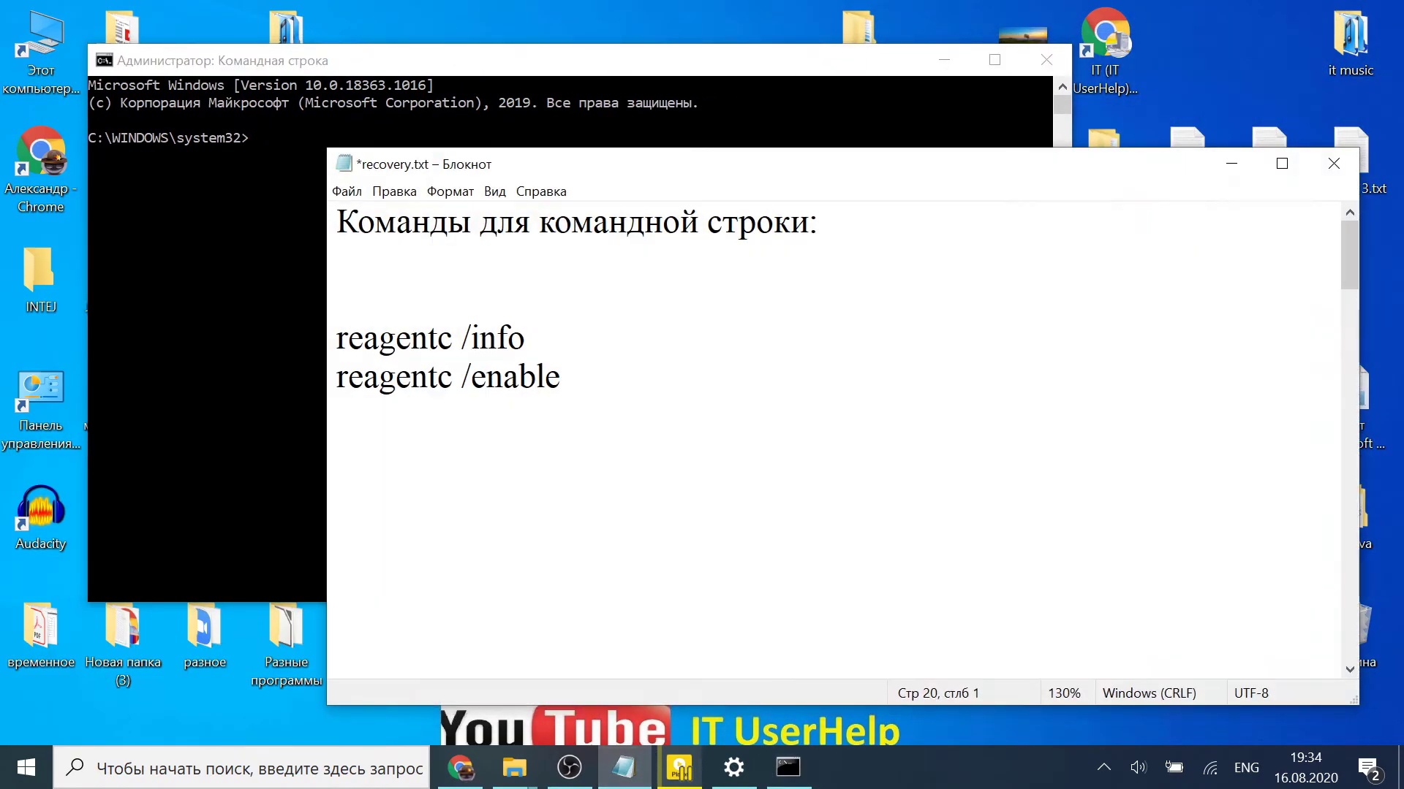
key("shift+Right")
key("shift+Right")
key("shift+Right")
key("shift+Right")
key("shift+Right")
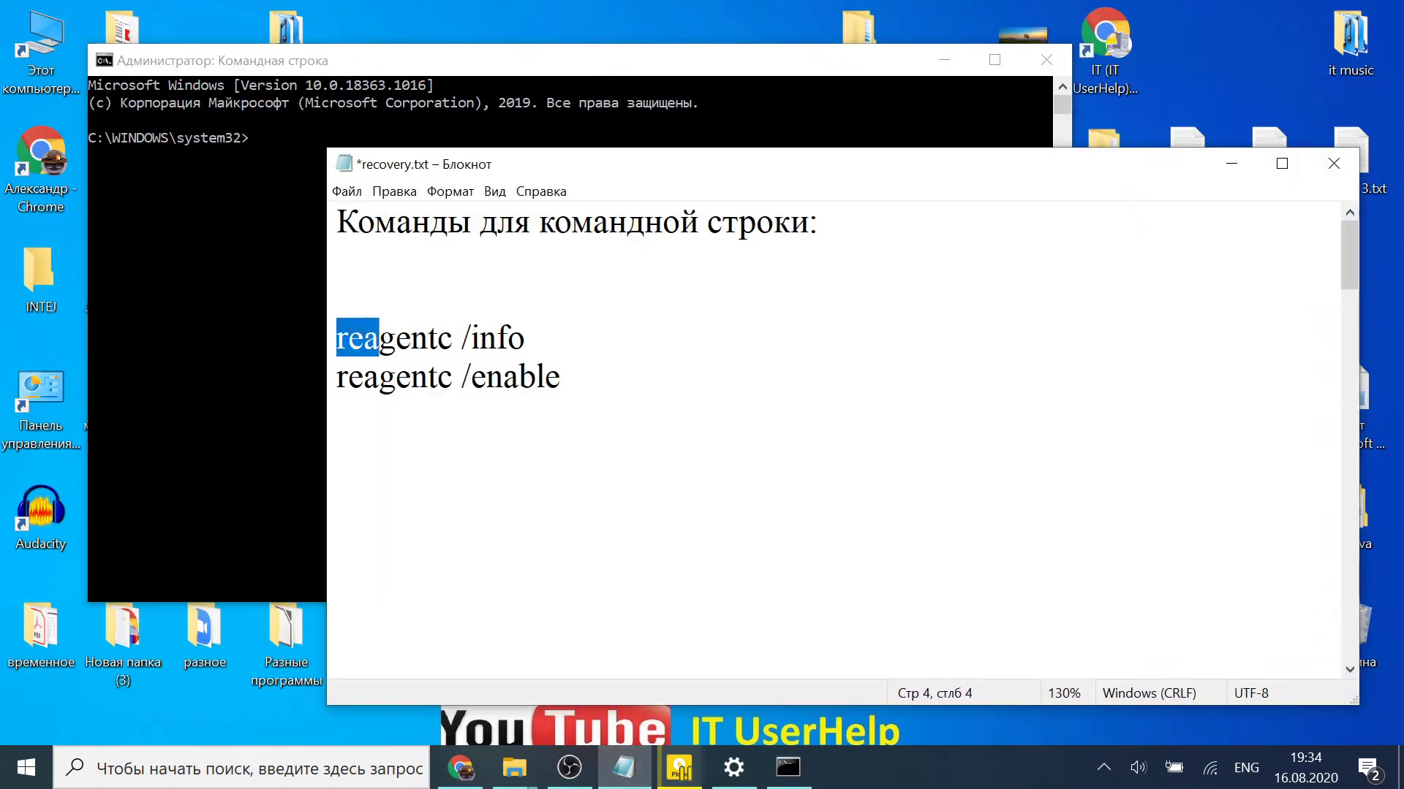
key("shift+Right")
key("shift+Right")
key("shift+Right")
key("shift+Right")
key("shift+Right")
key("shift+Right")
key("shift+Right")
key("shift+Right")
key("shift+Right")
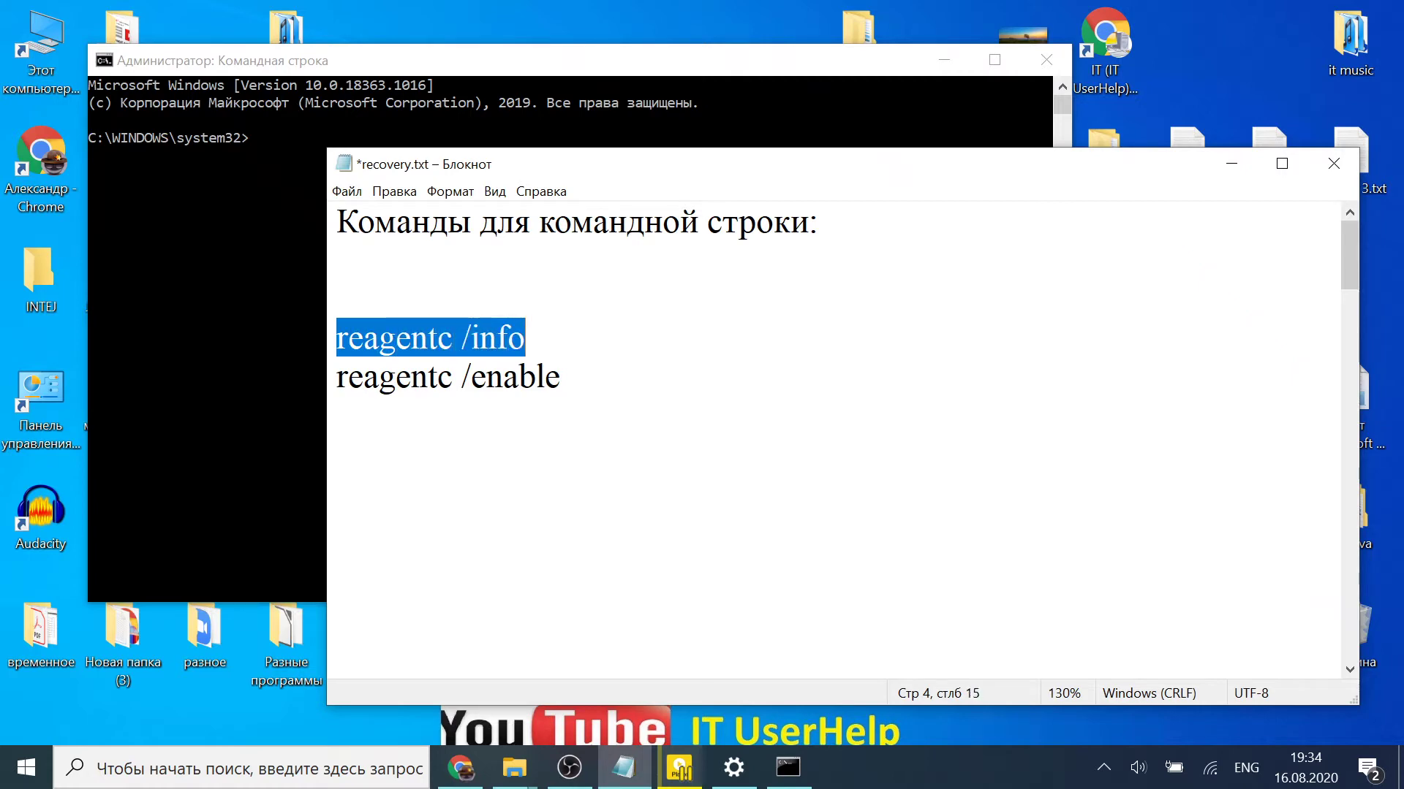
right_click(525, 322)
left_click(398, 410)
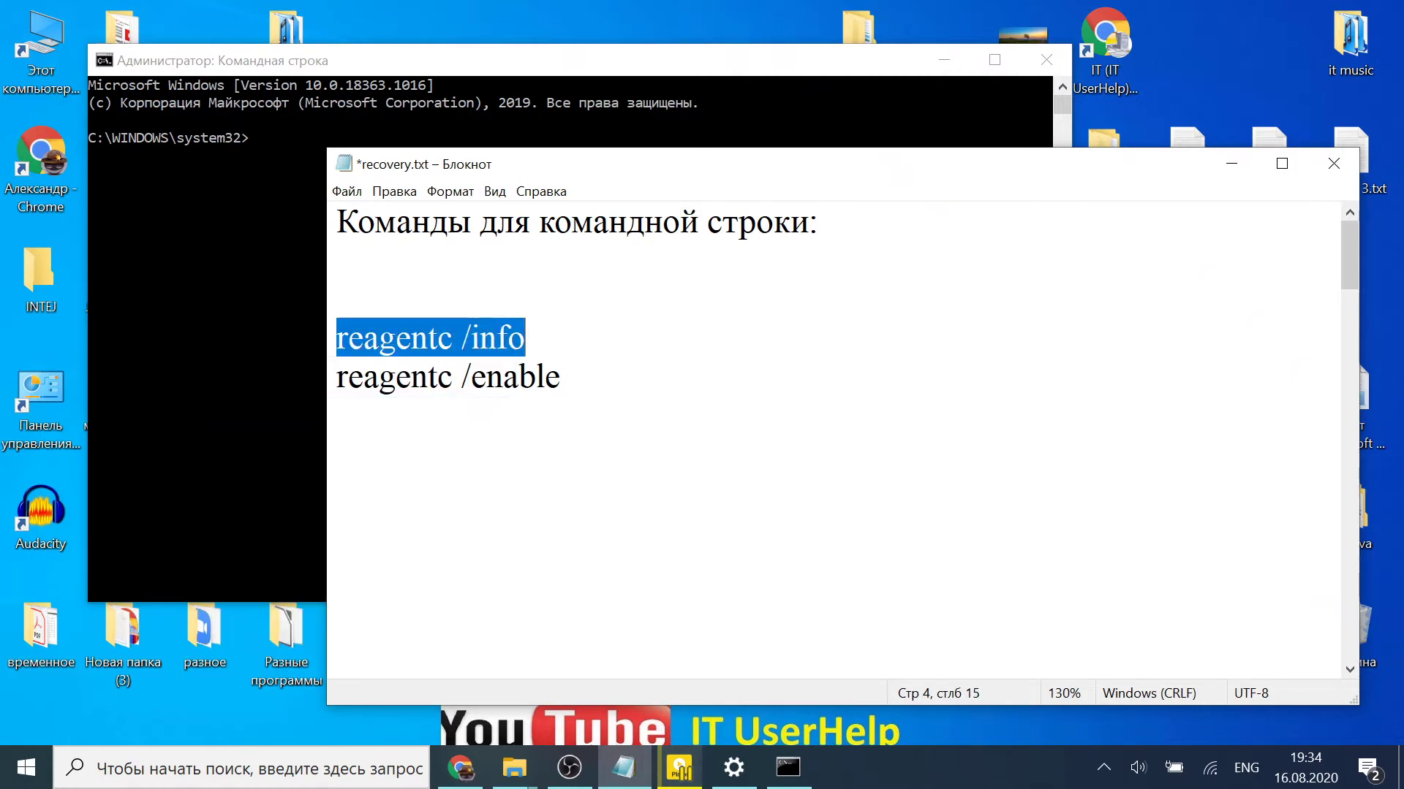
- Minimize Notepad and run "reagentc /info" in the administrator Command Prompt to check the Windows recovery environment configuration
left_click(1233, 165)
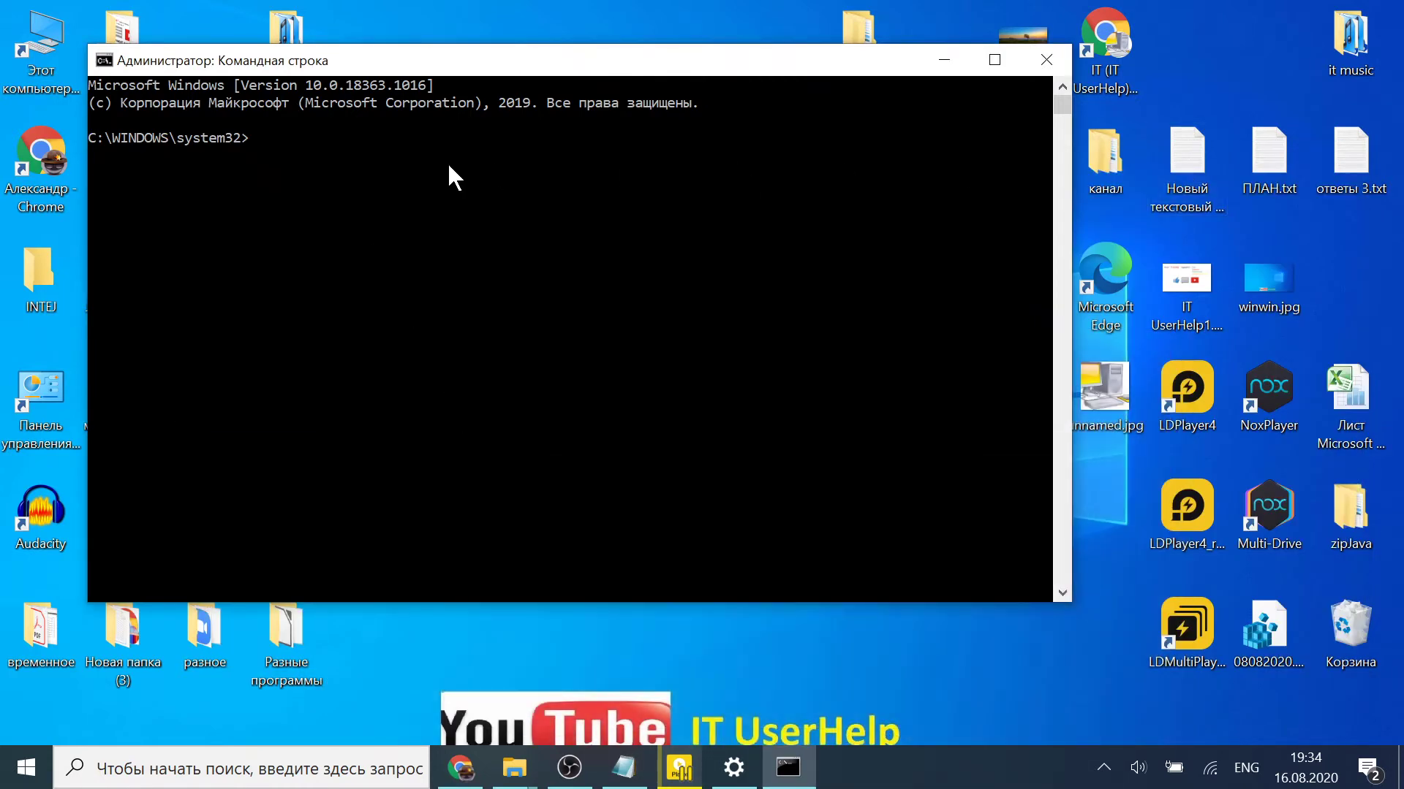
right_click(265, 143)
left_click_drag(356, 68, 397, 68)
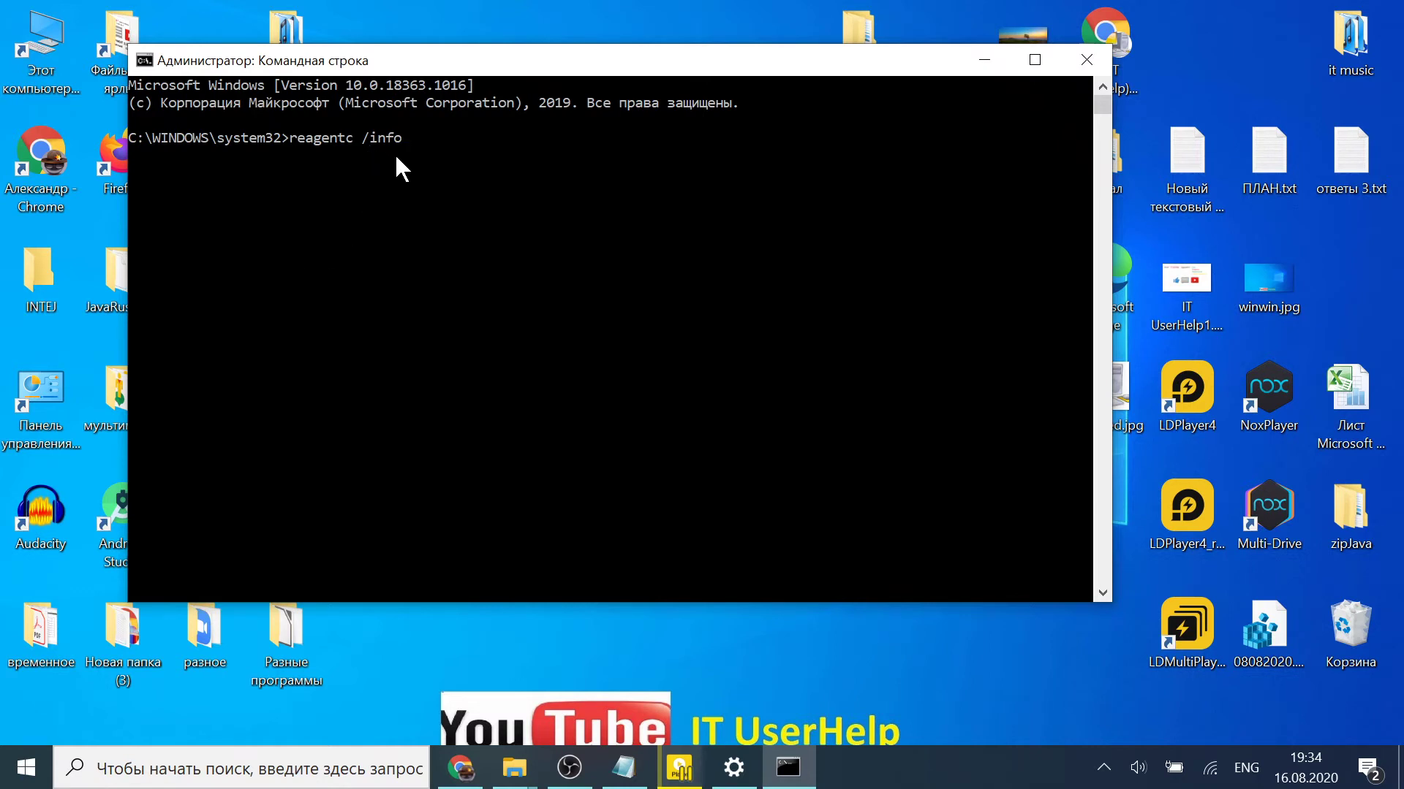
key("Return")
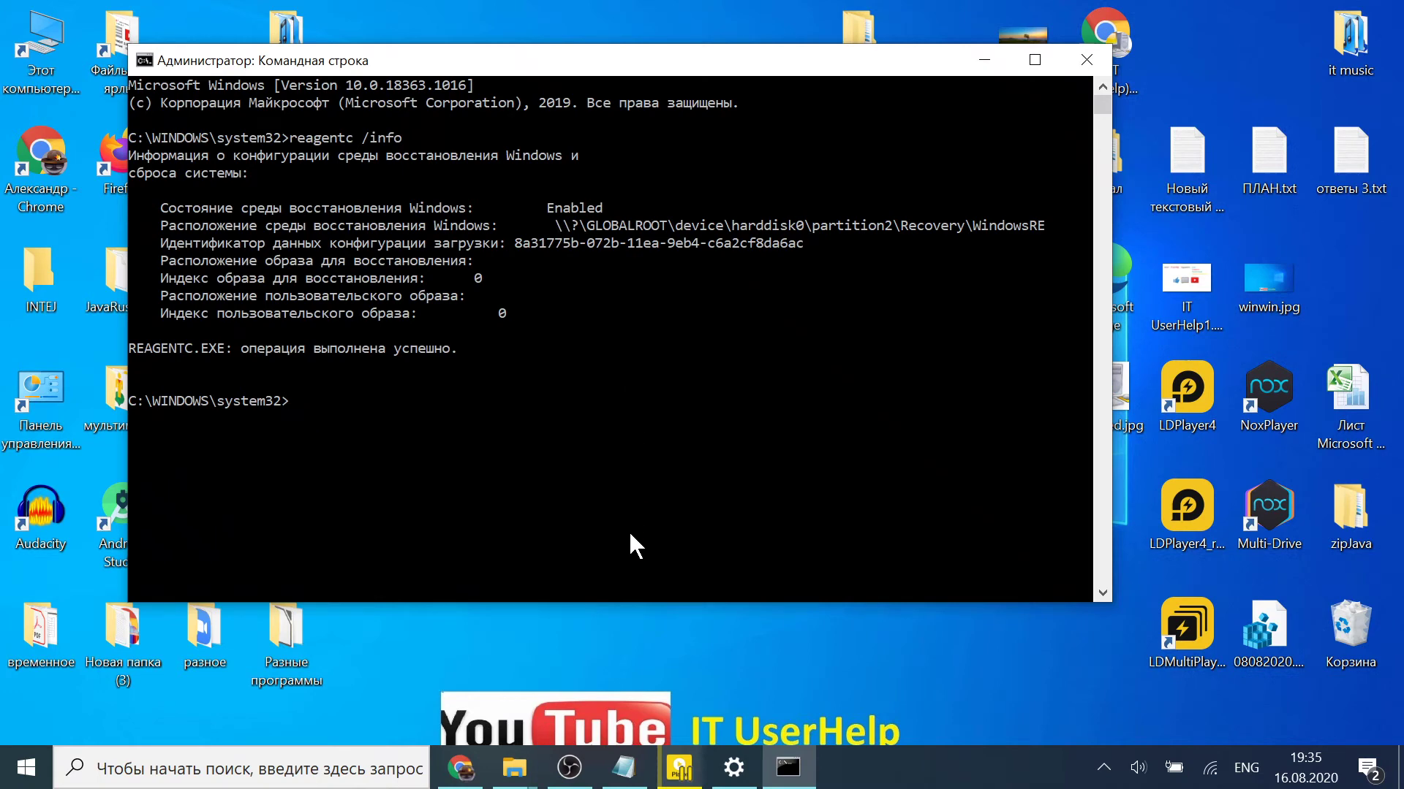
- Copy "reagentc /enable" from recovery.txt to the Command Prompt line without running it, and minimize the Command Prompt
left_click(614, 779)
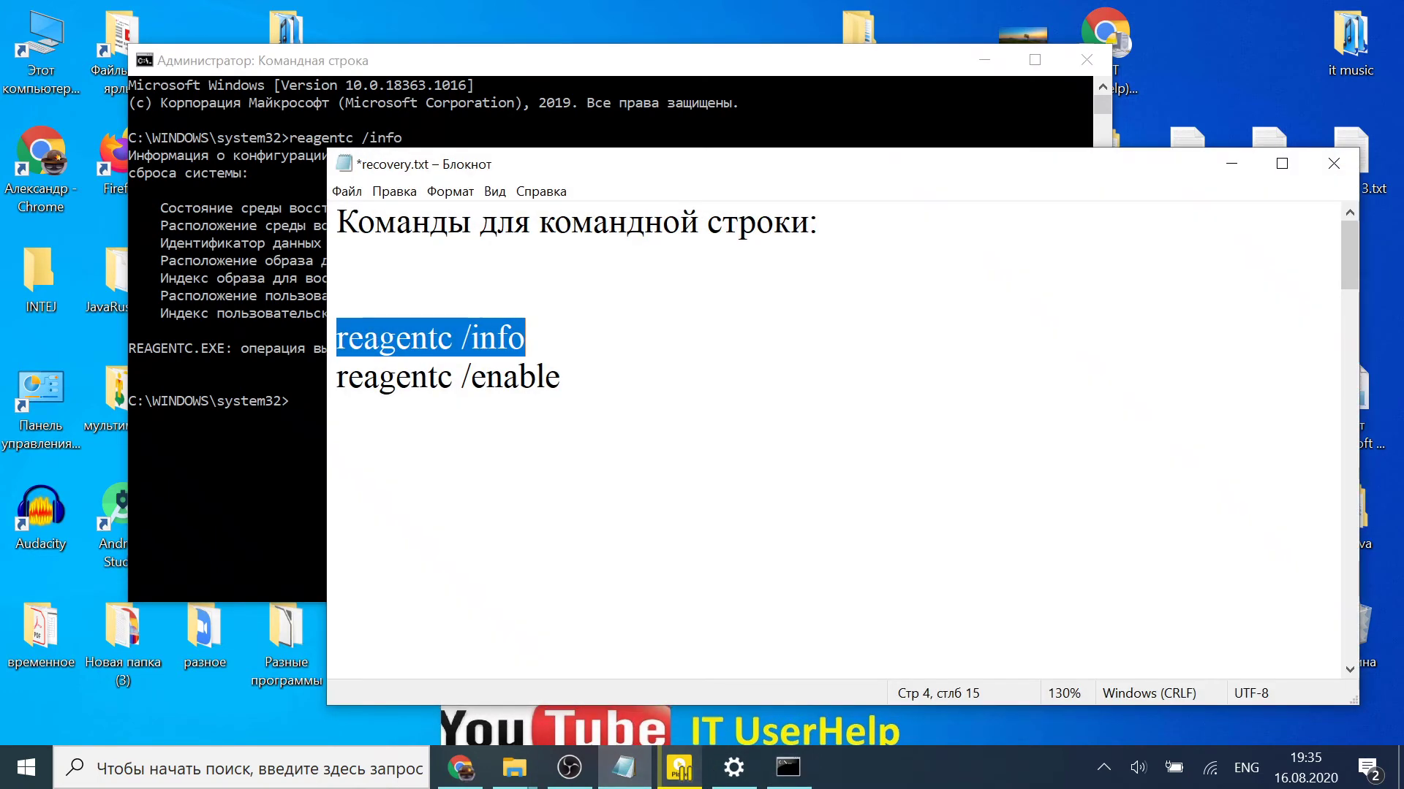
left_click_drag(336, 377, 561, 376)
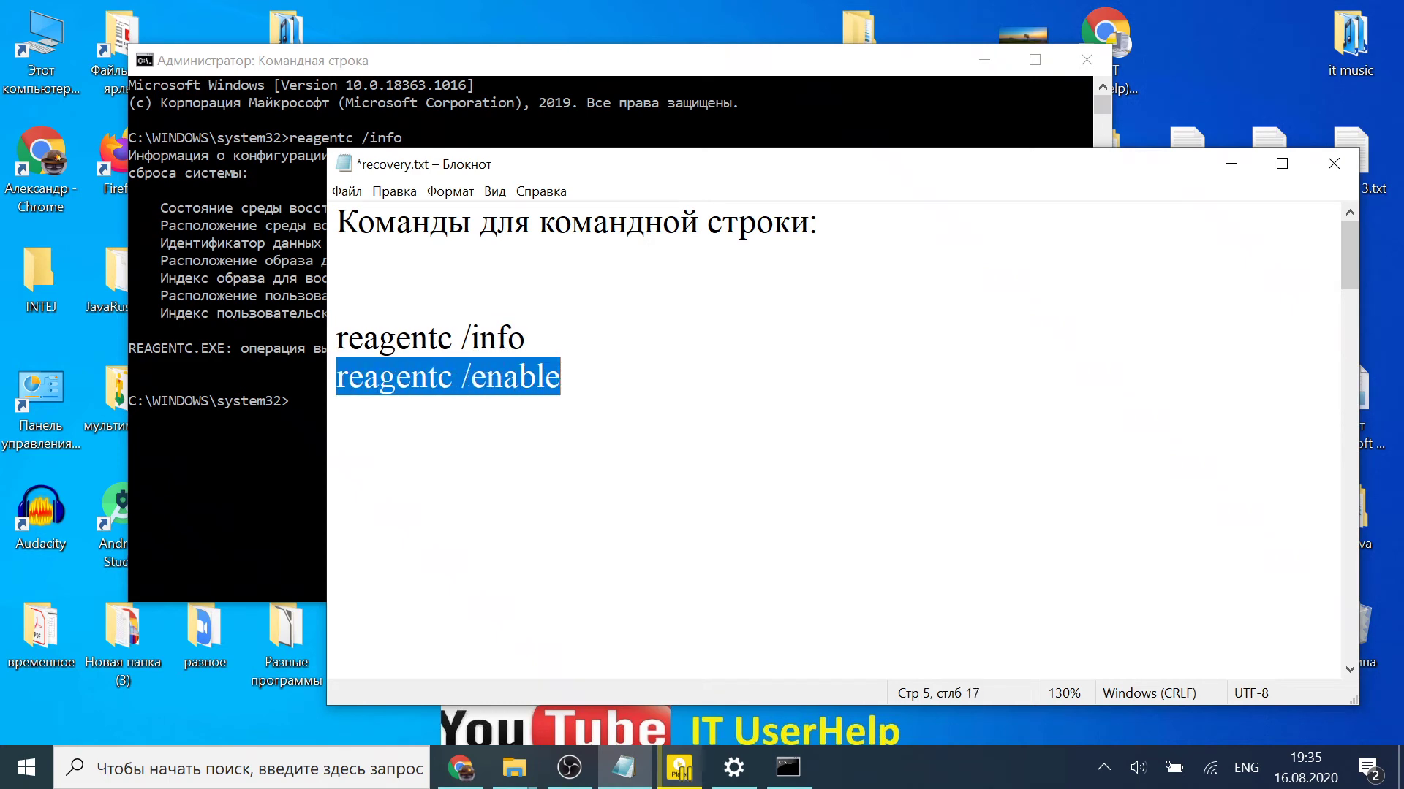
right_click(536, 386)
left_click(1231, 163)
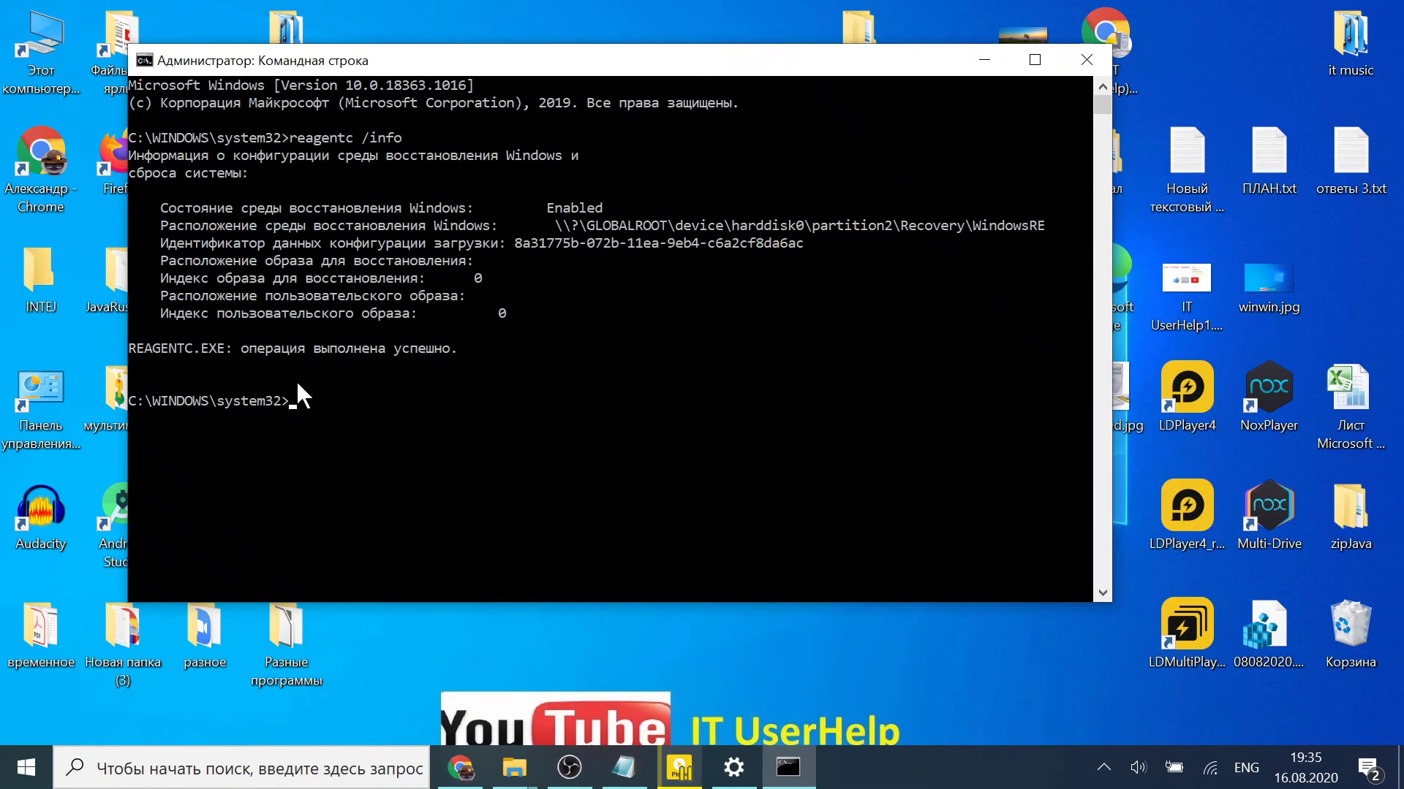
type("reagentc /enable")
left_click(984, 60)
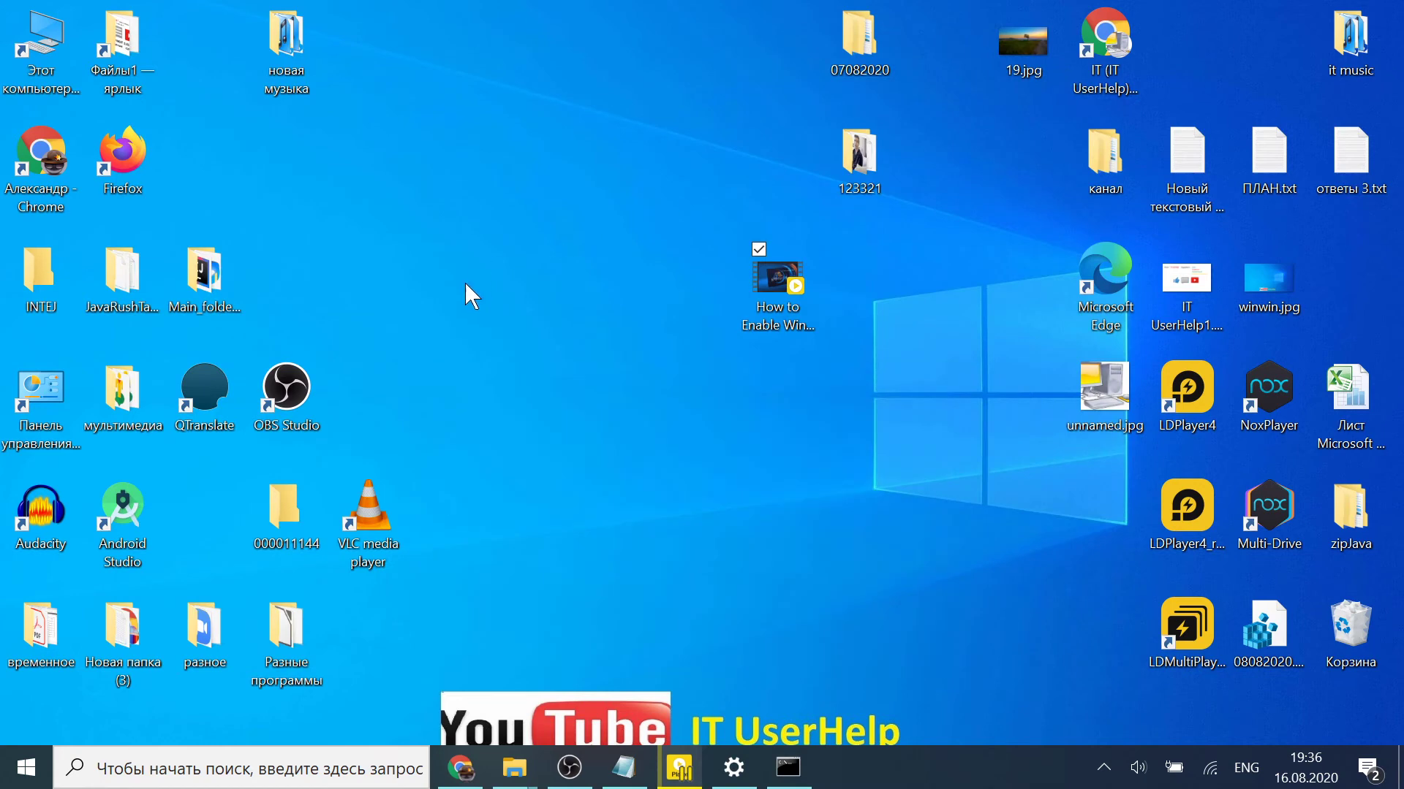
- Reopen recovery.txt in Notepad and change its second command to "reagentc /disable"
left_click(624, 767)
key("Right")
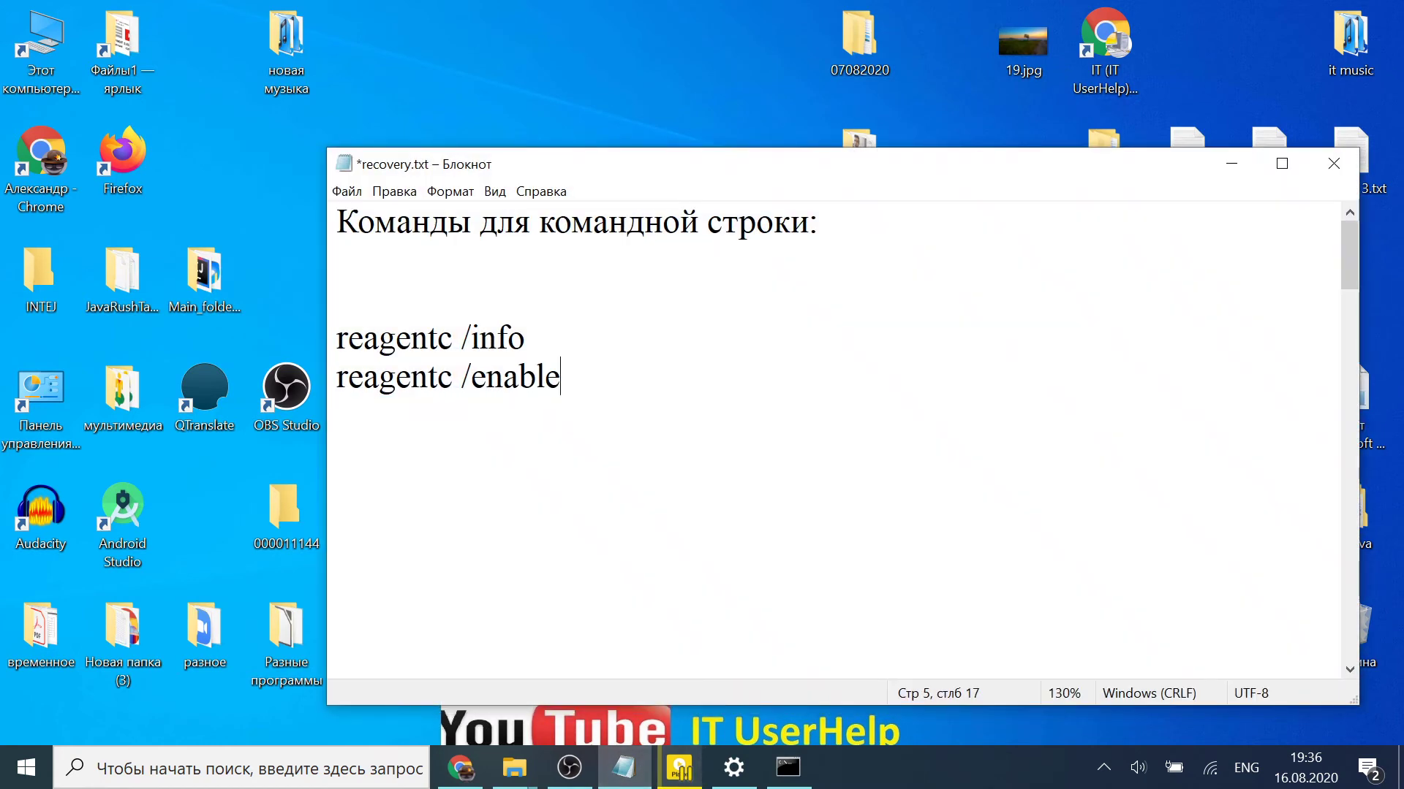
key("BackSpace")
key("BackSpace")
key("BackSpace")
key("BackSpace")
key("BackSpace")
key("BackSpace")
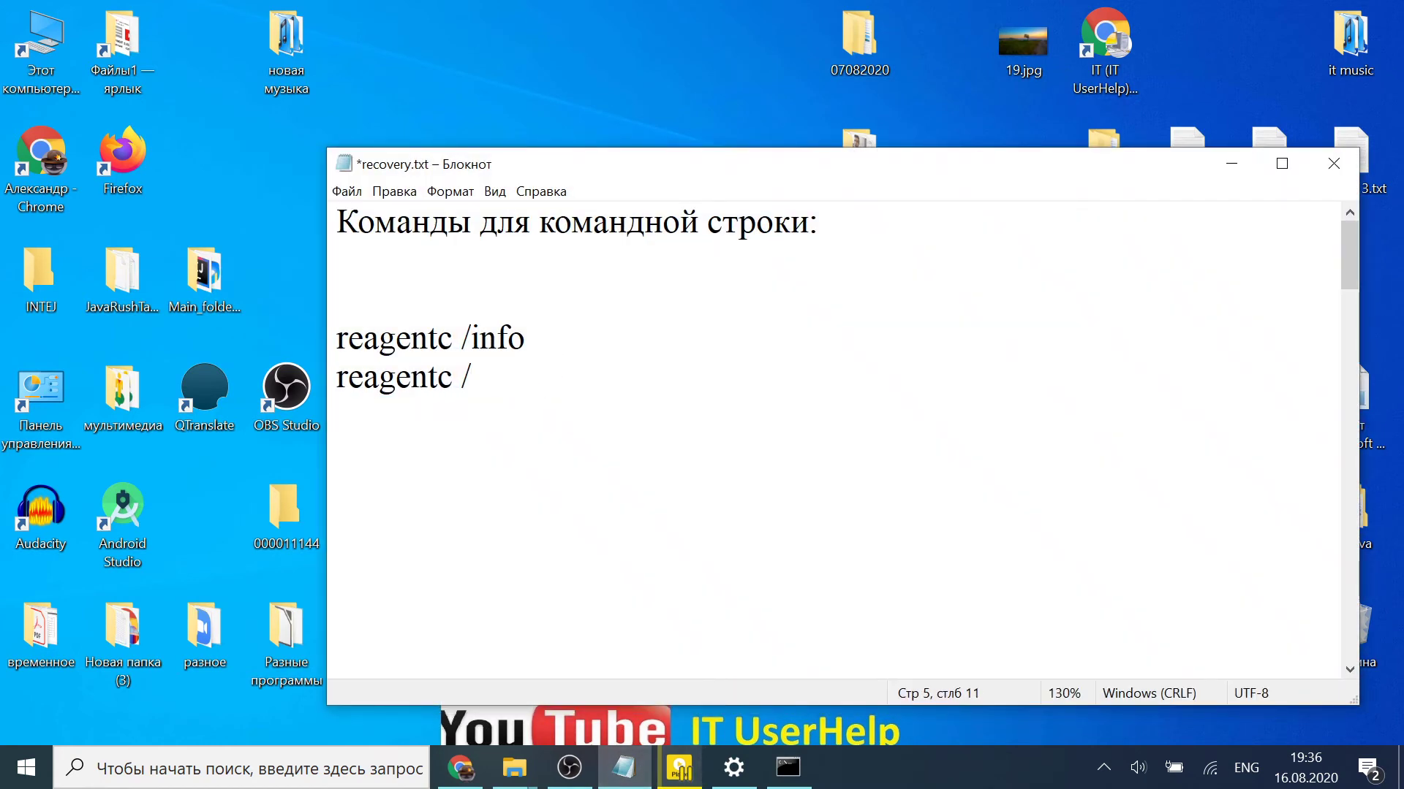
type("disable")
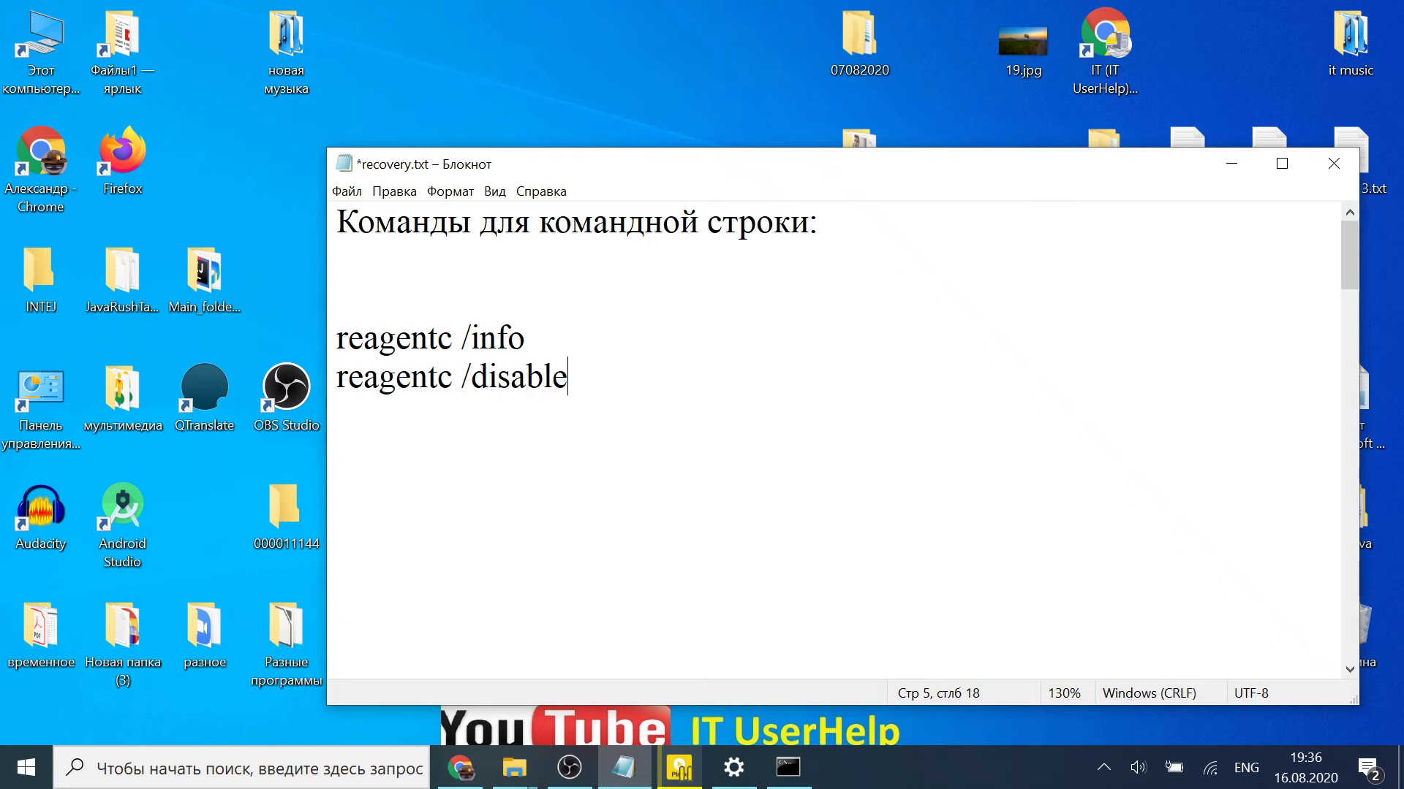
- Try to undo the edit of the second command in recovery.txt, leaving the cursor at the line end
key("ctrl+z")
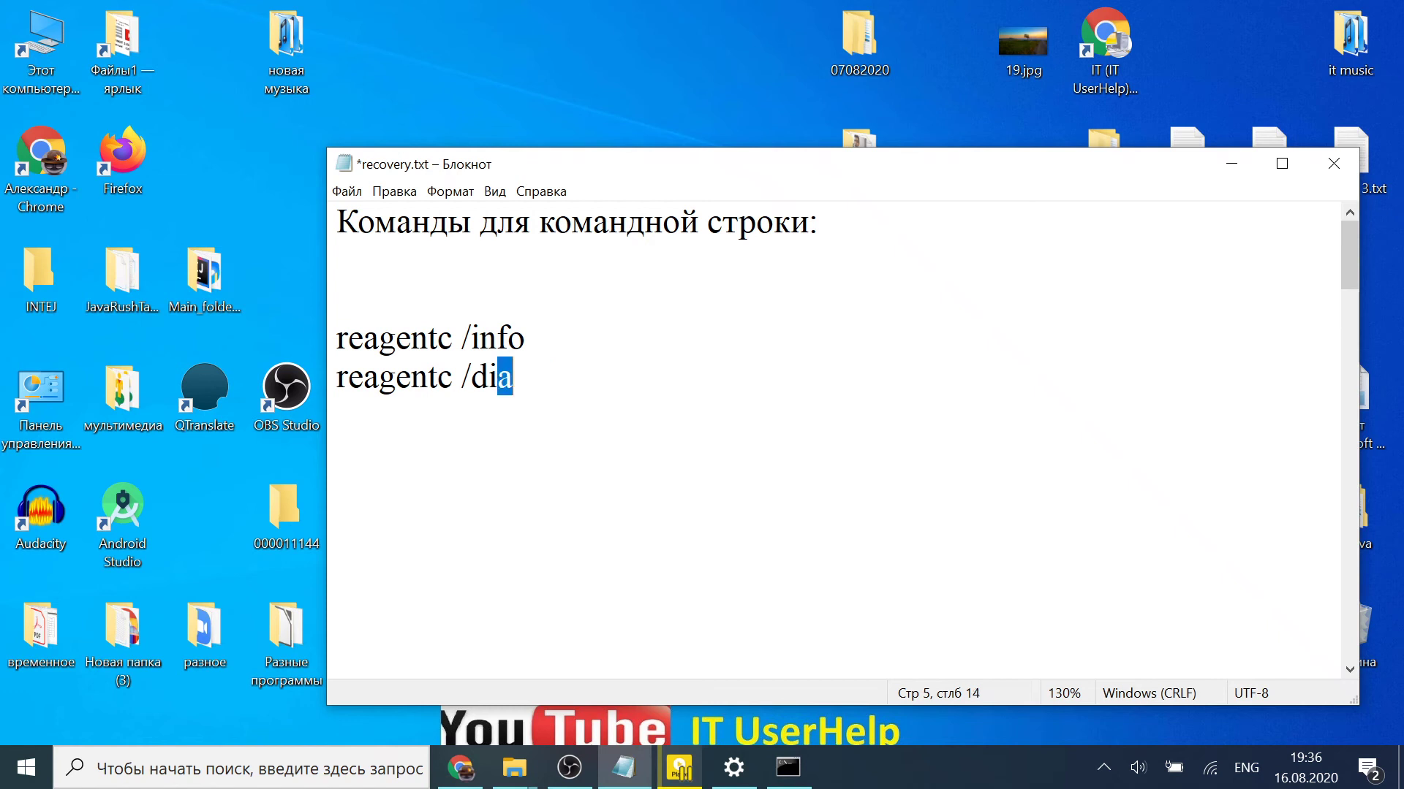
key("ctrl+z")
key("ctrl+z")
key("ctrl+z")
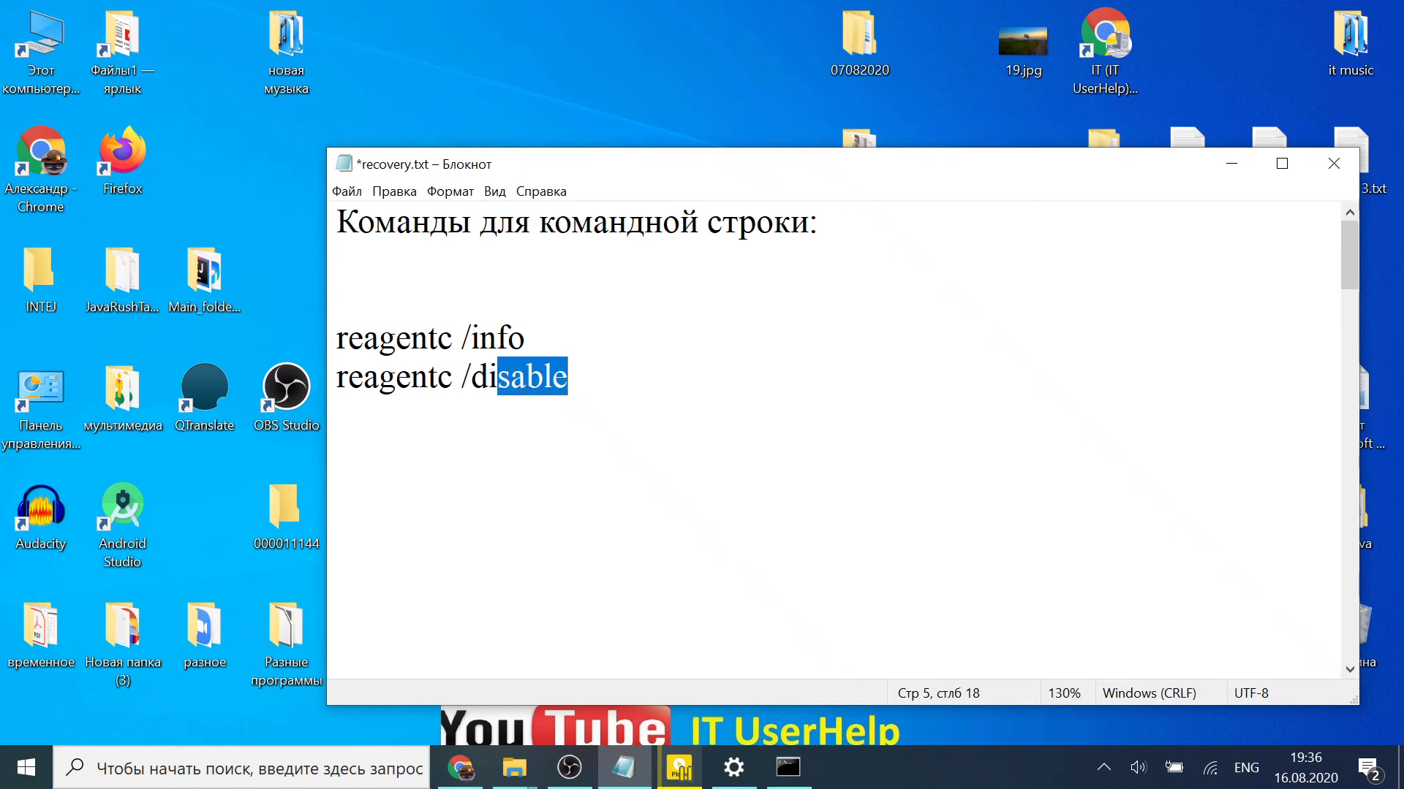
key("End")
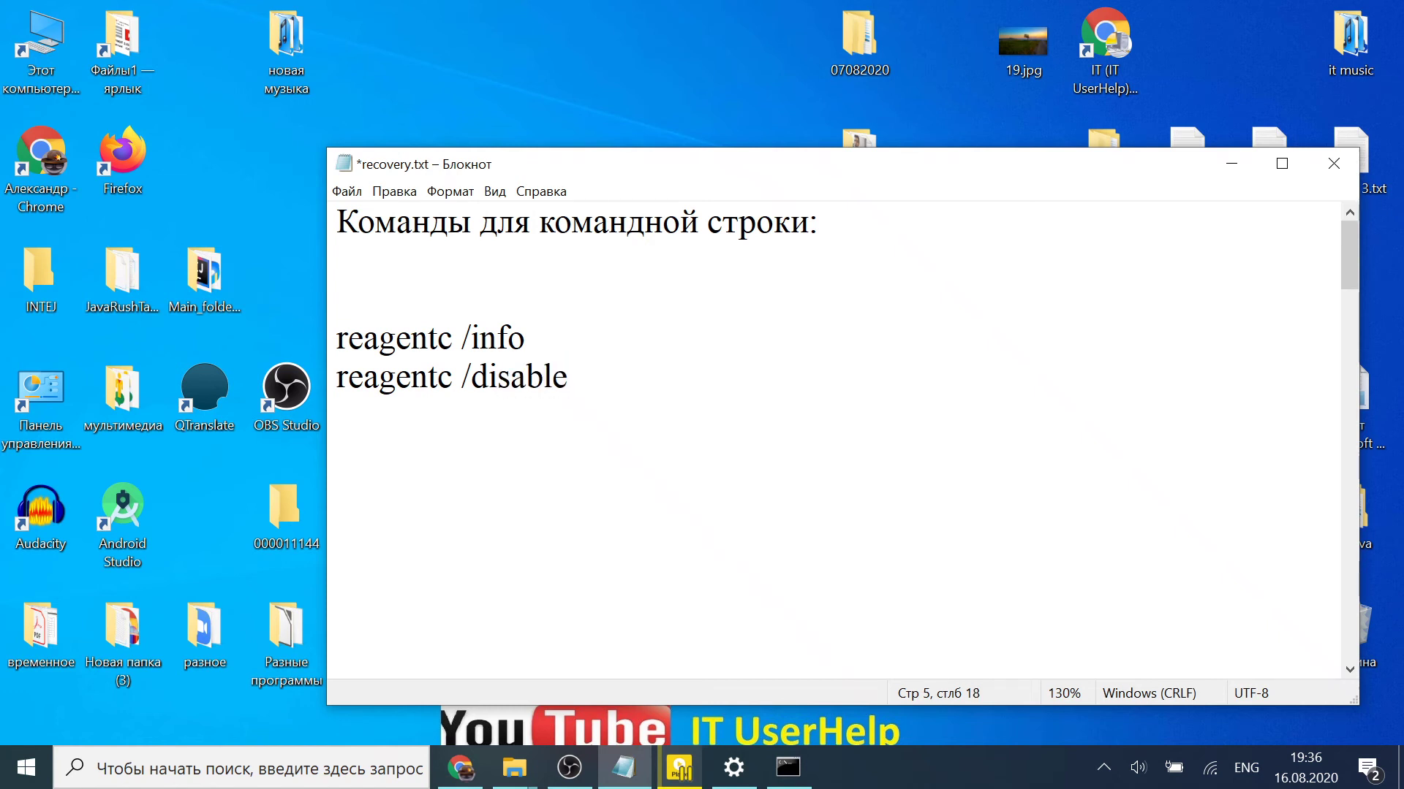
- Close recovery.txt without saving the changes, and close the open Command Prompt and Settings windows
key("alt+F4")
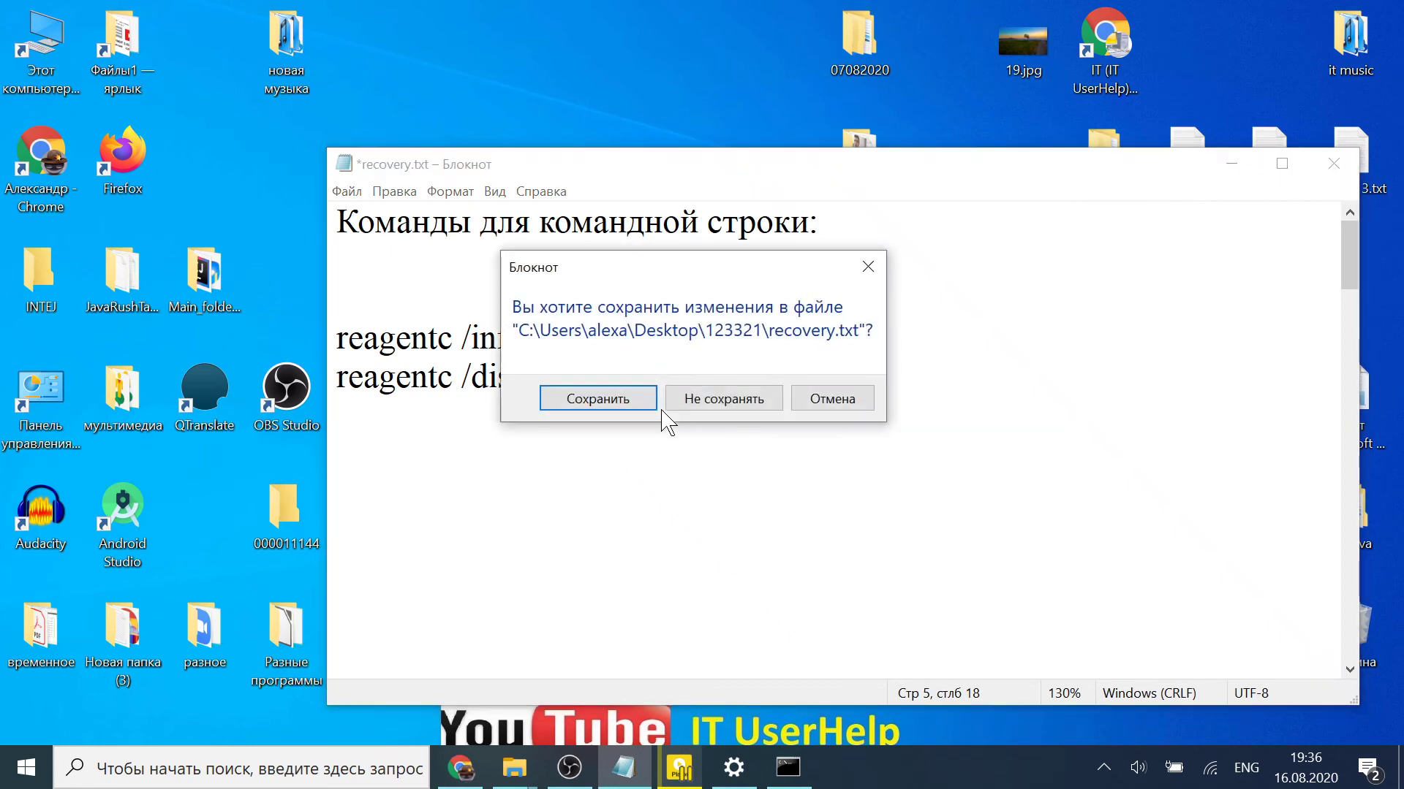
left_click(695, 402)
left_click(733, 768)
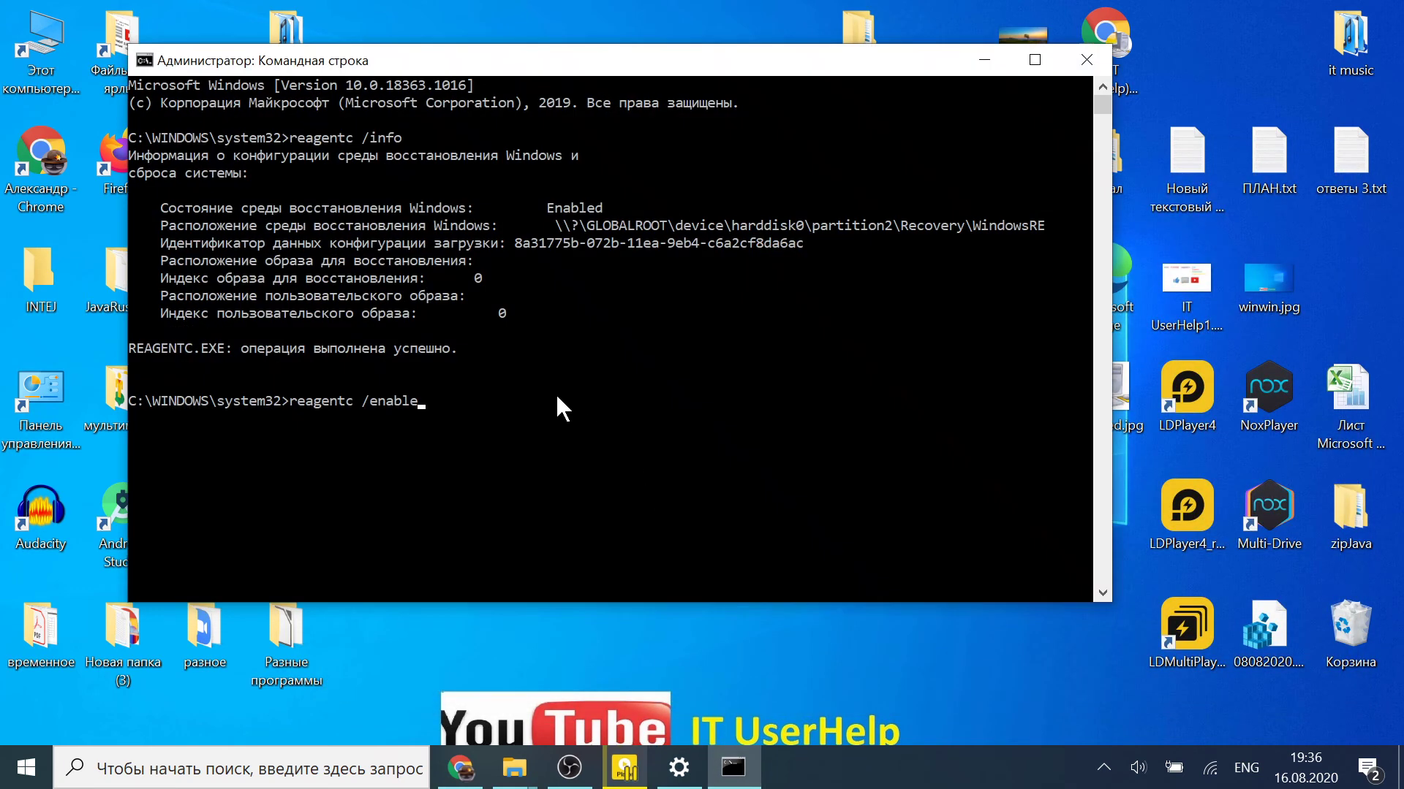
left_click(1085, 60)
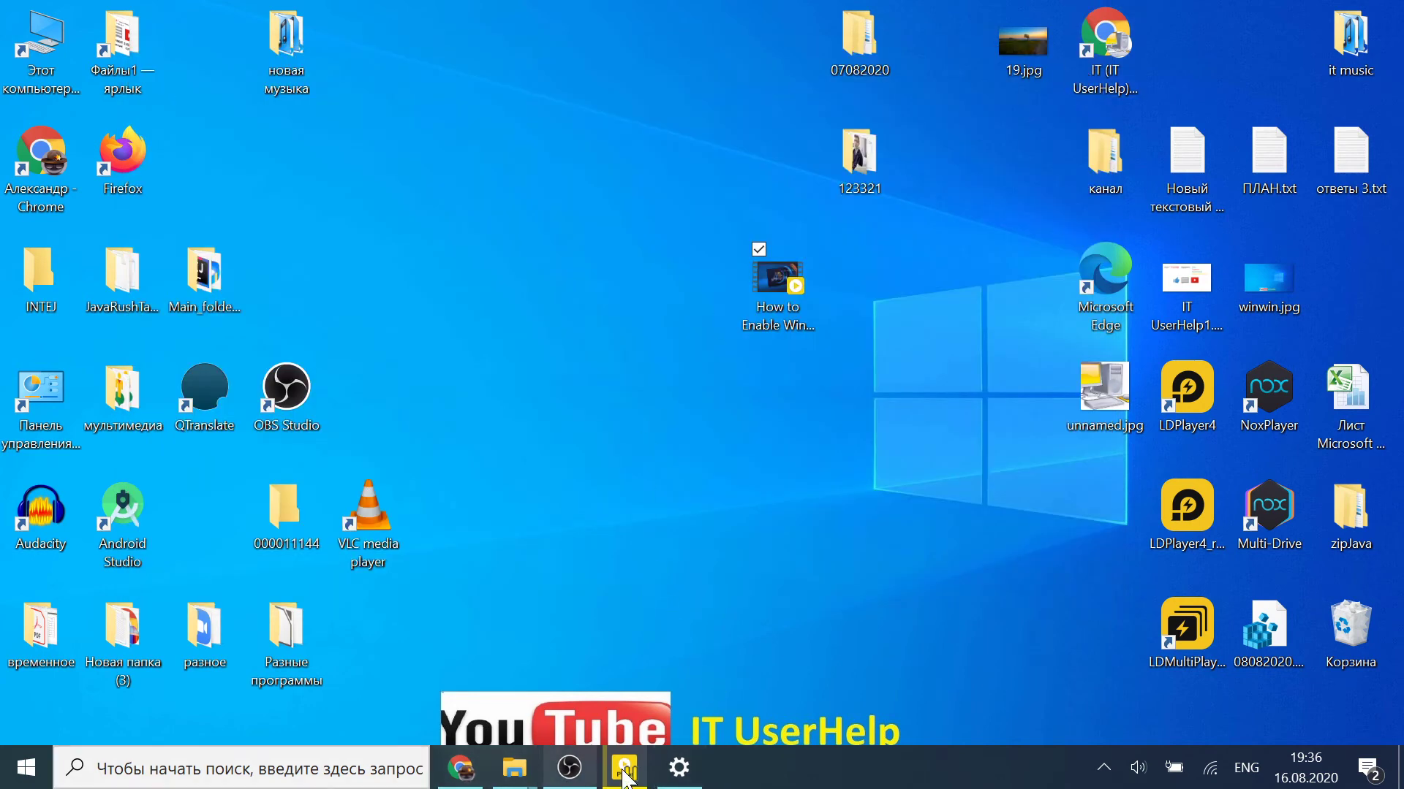
right_click(681, 769)
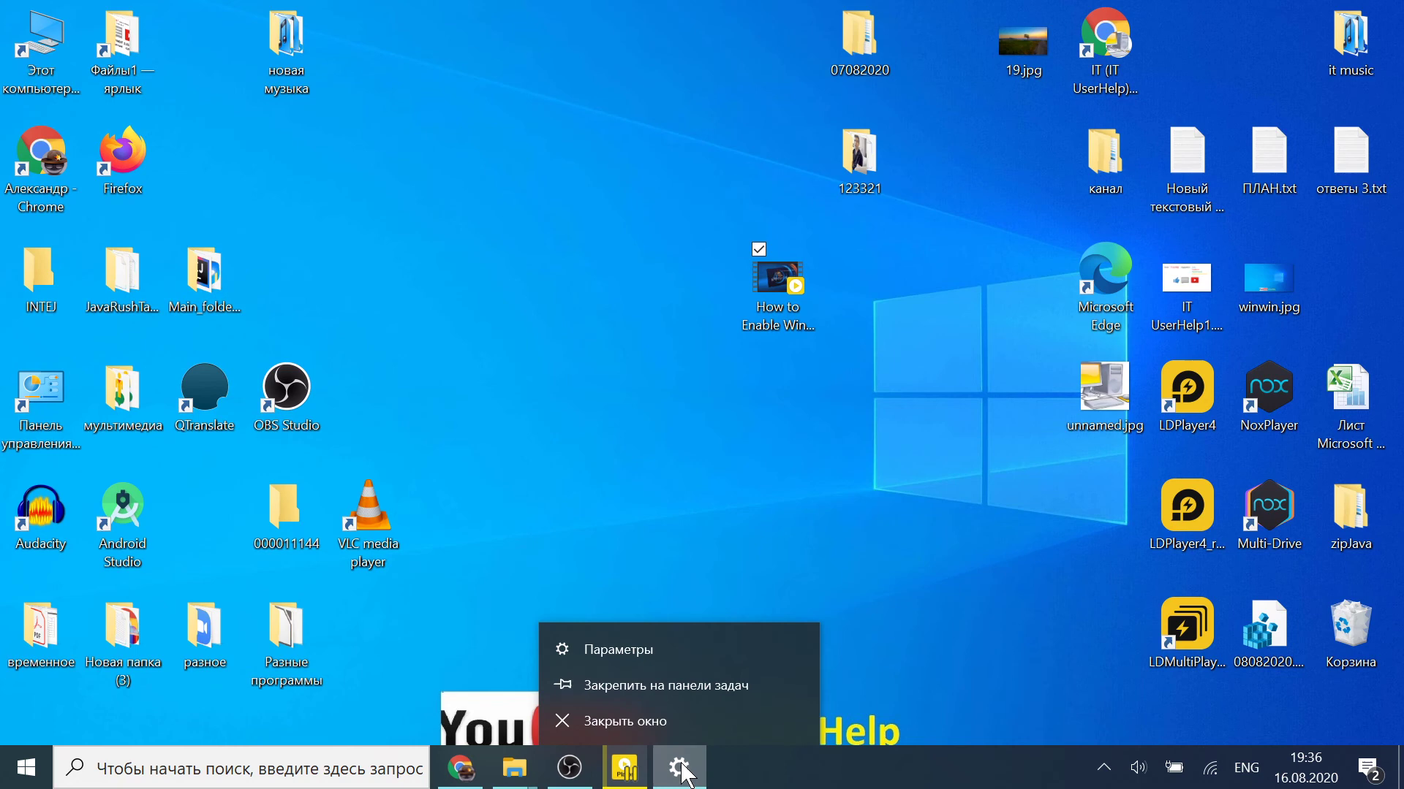
left_click(644, 724)
- Check the Recovery page under Update & Security in Windows Settings, and close Settings
left_click(16, 764)
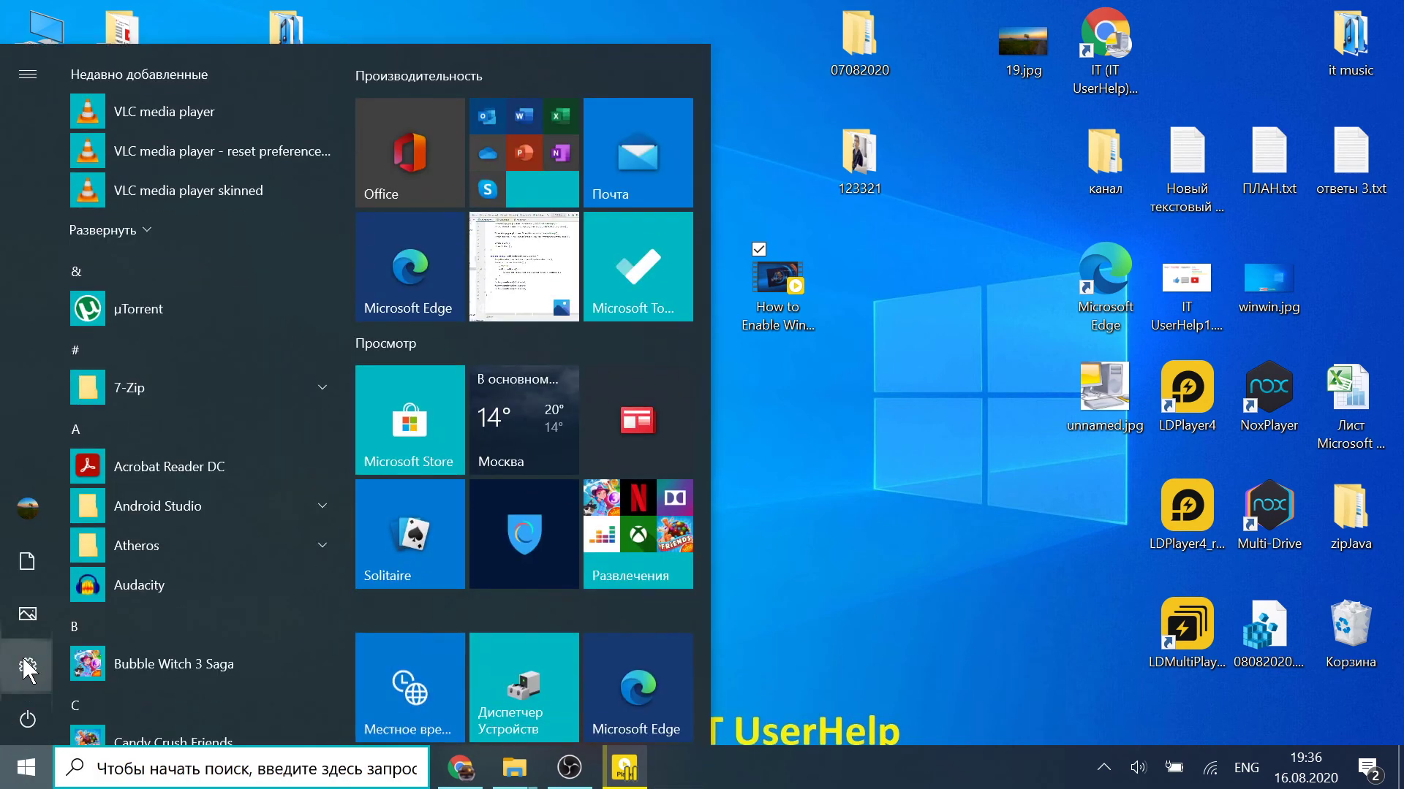
left_click(71, 660)
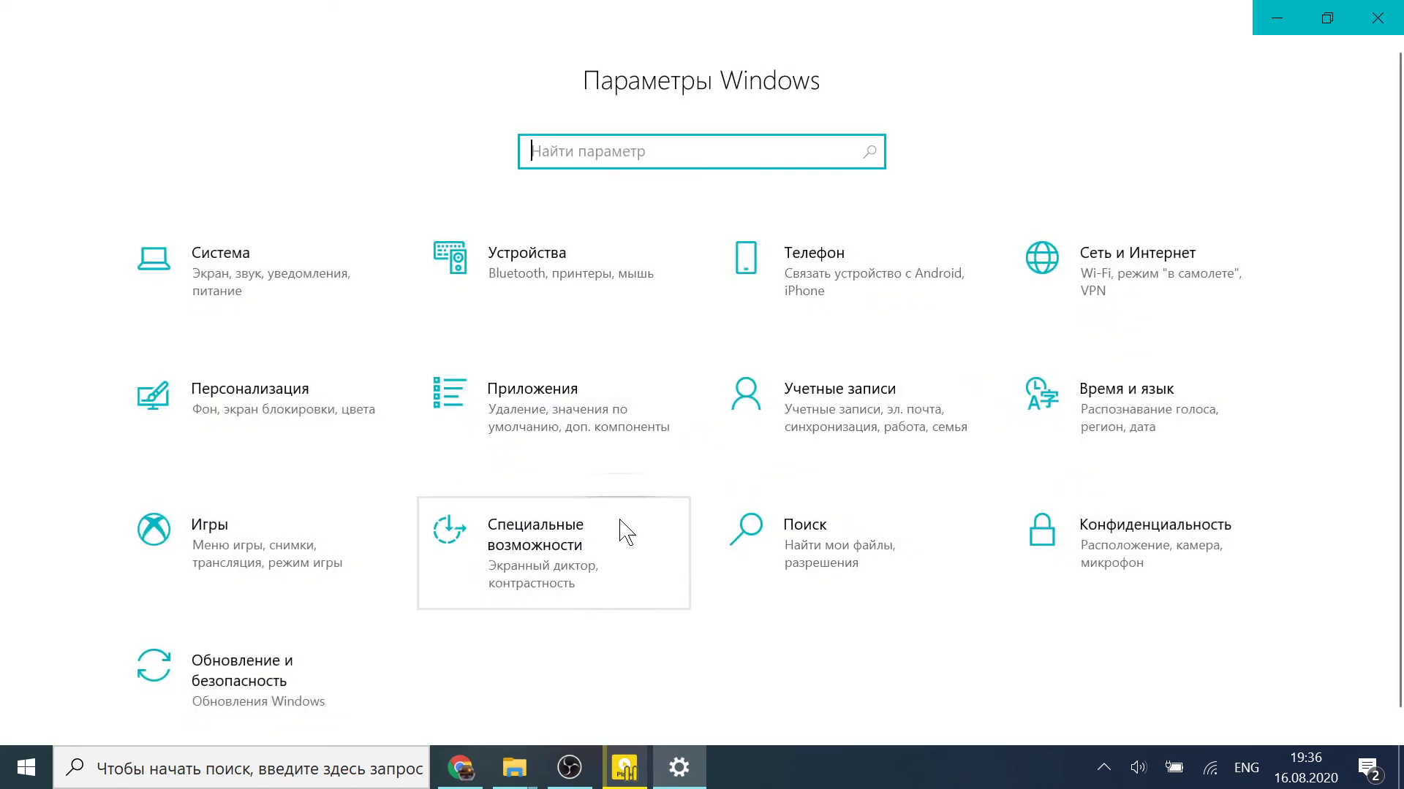
left_click(258, 693)
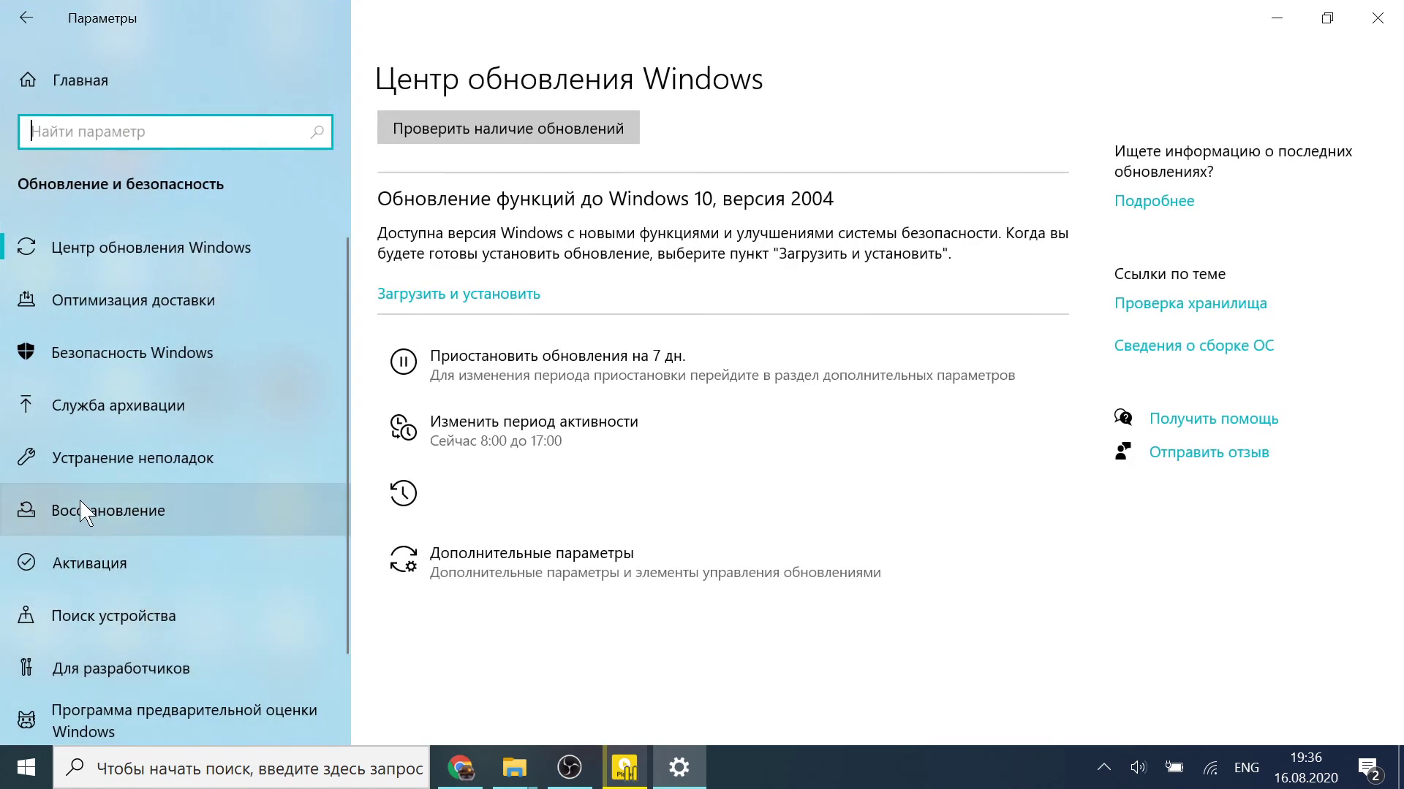
left_click(223, 504)
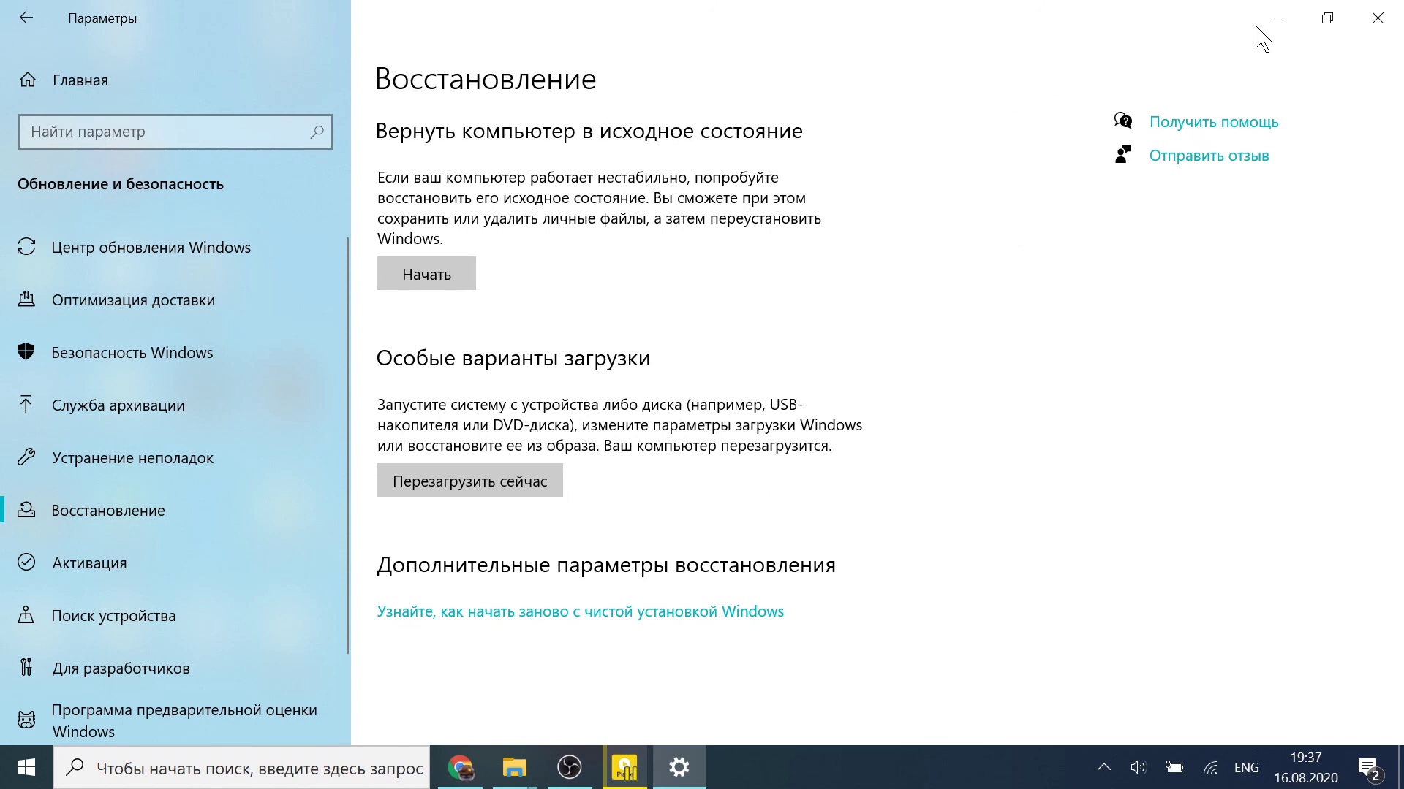
left_click(1377, 18)
left_click(580, 313)
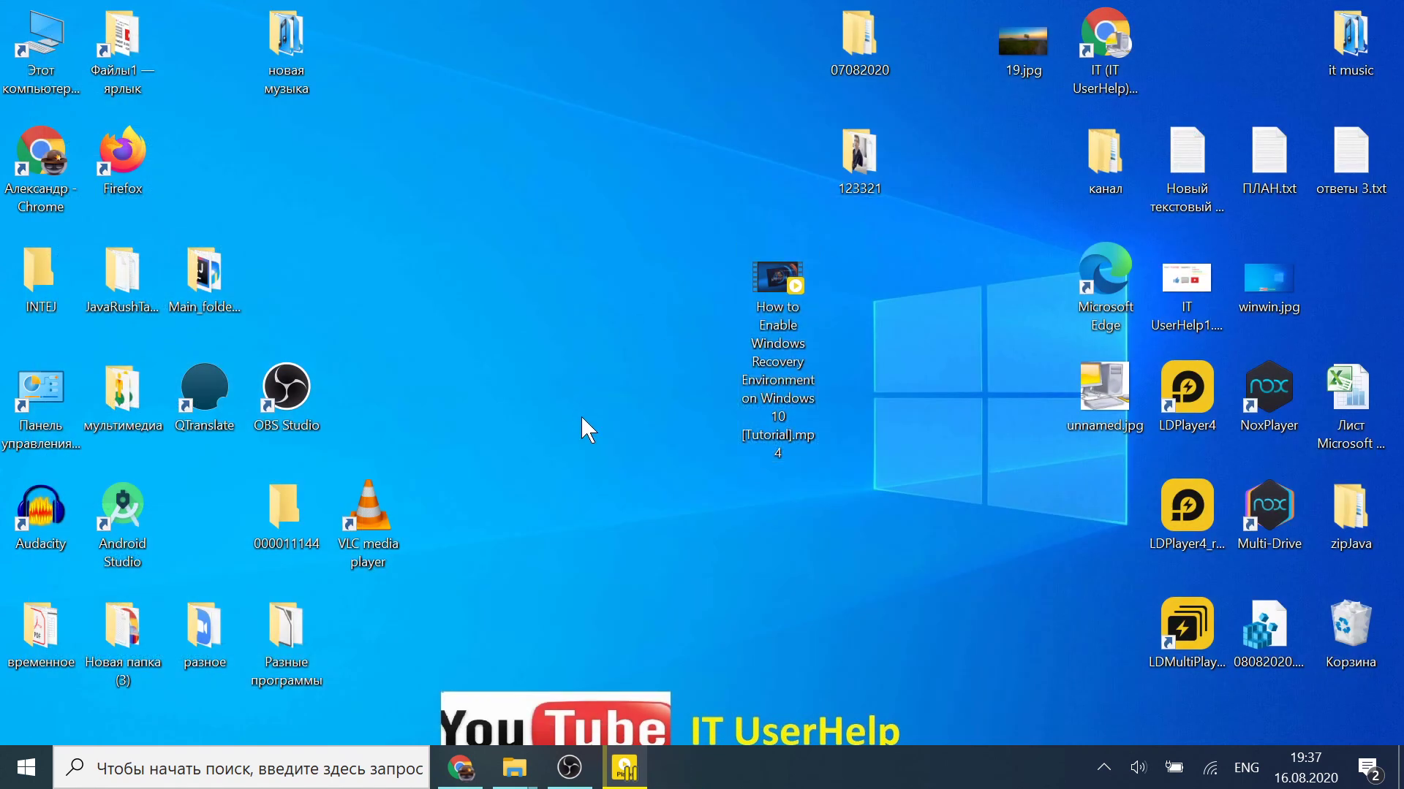